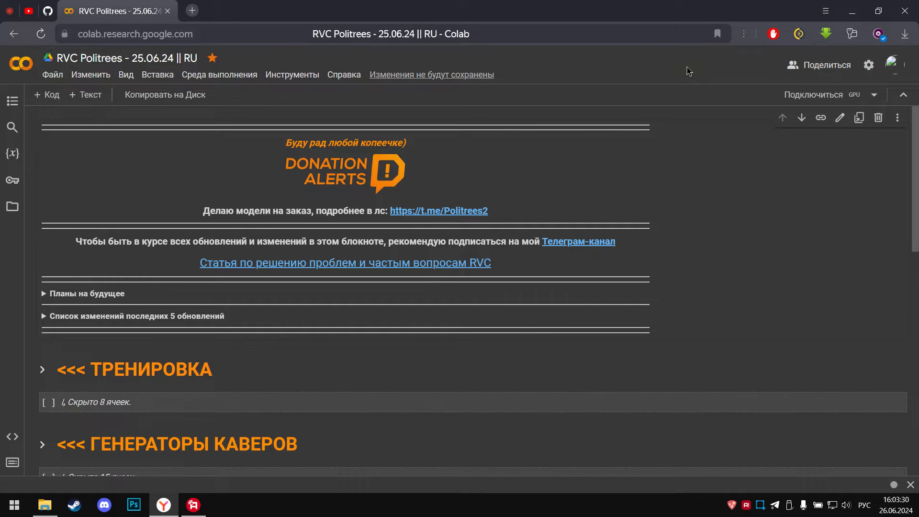
Expand the GRADIO section's Pol-Litres GUI part and run the Установка cell for Генерация каверов, accepting the notebook author warning
{"action": "scroll", "coordinate": [680, 171], "scroll_direction": "down", "scroll_amount": 8}
{"action": "scroll", "coordinate": [299, 314], "scroll_direction": "down", "scroll_amount": 6}
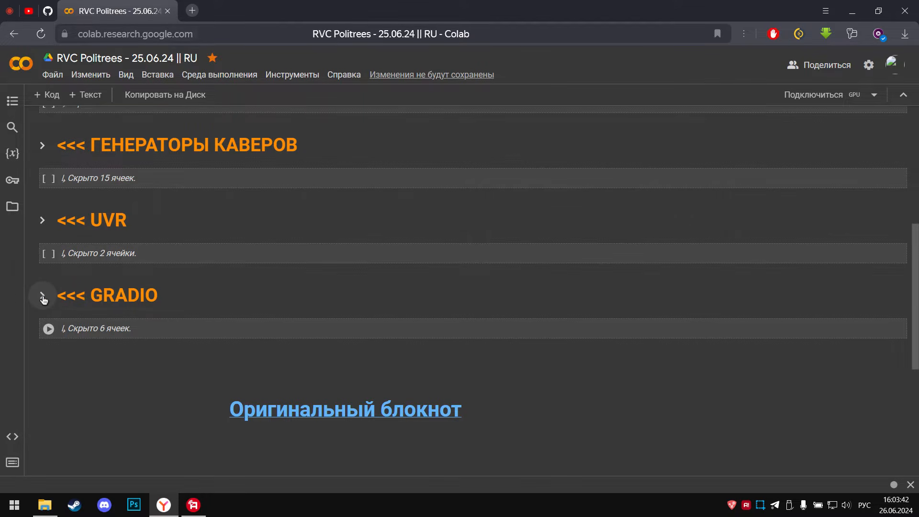
{"action": "left_click", "coordinate": [43, 297]}
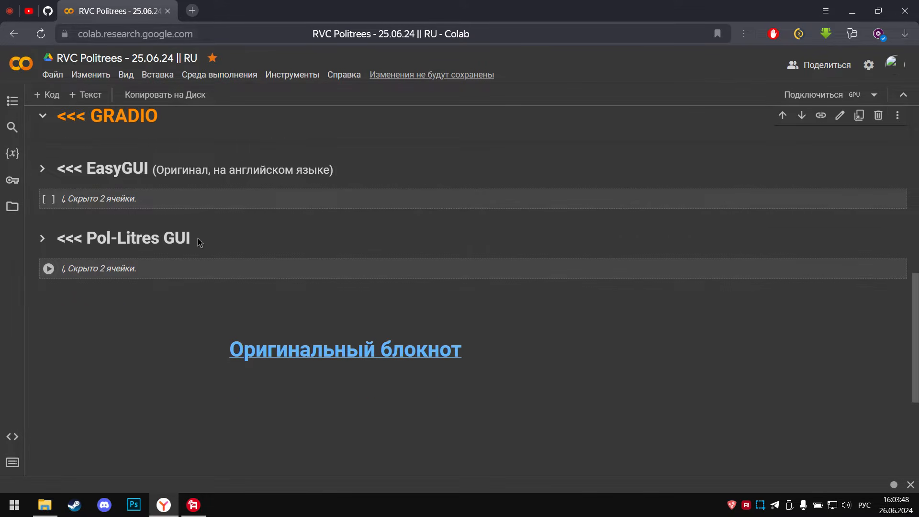
{"action": "left_click", "coordinate": [43, 239]}
{"action": "scroll", "coordinate": [46, 252], "scroll_direction": "down", "scroll_amount": 1}
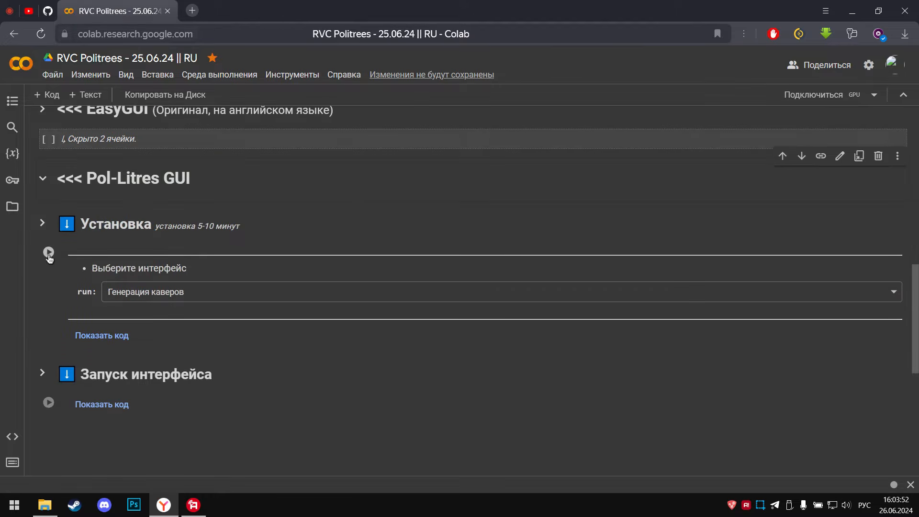
{"action": "left_click", "coordinate": [49, 253]}
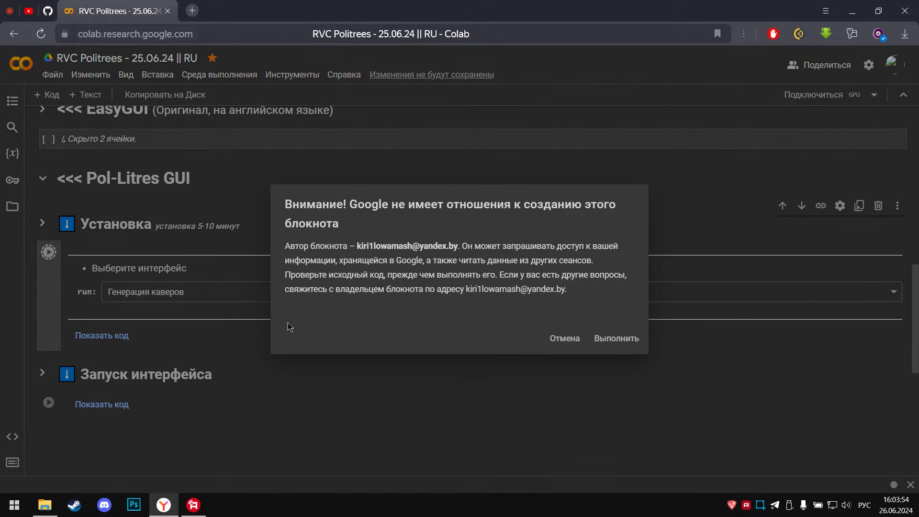
{"action": "left_click", "coordinate": [607, 338]}
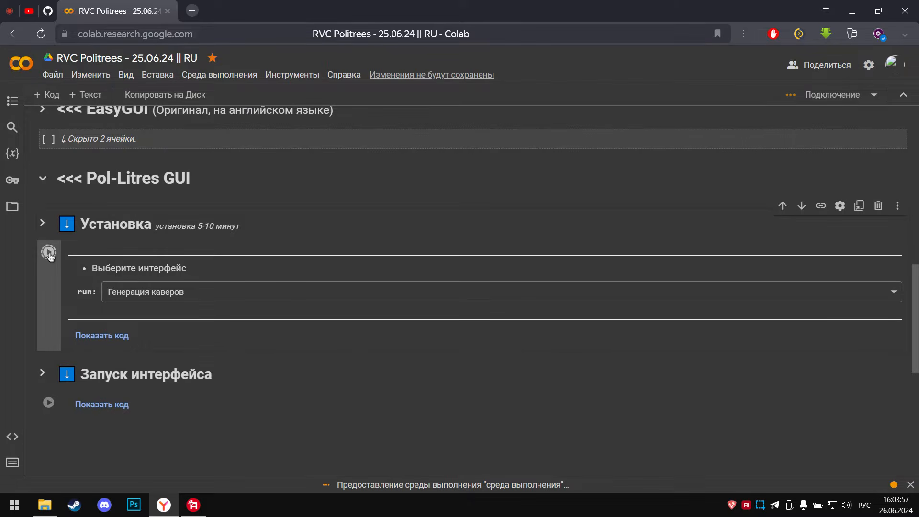
Open the interface through its public gradio.live URL and go to the Загрузить локально form for model upload
{"action": "scroll", "coordinate": [49, 256], "scroll_direction": "down", "scroll_amount": 1}
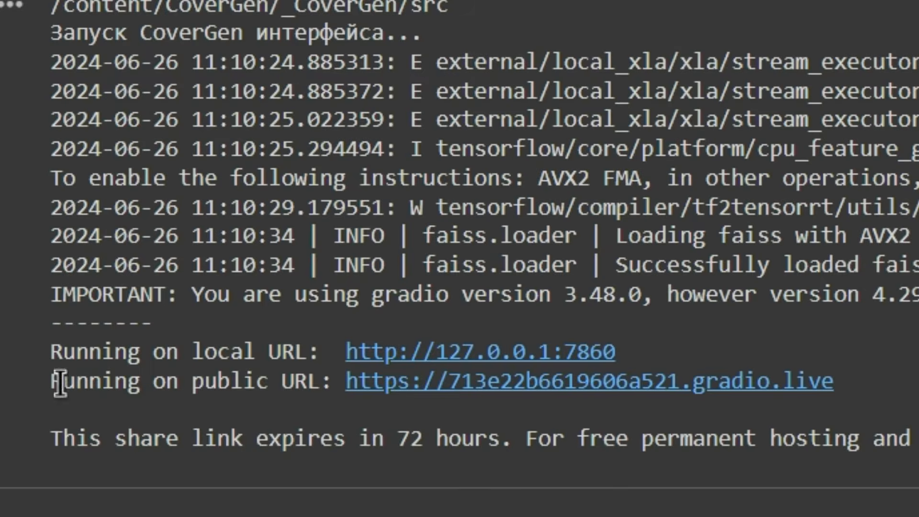
{"action": "left_click_drag", "start_coordinate": [68, 437], "coordinate": [148, 438]}
{"action": "left_click", "coordinate": [363, 382]}
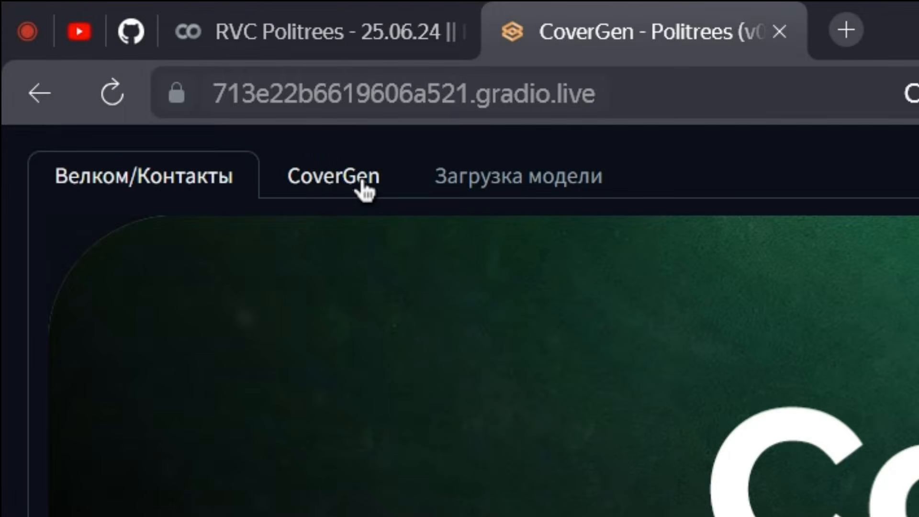
{"action": "left_click", "coordinate": [358, 186]}
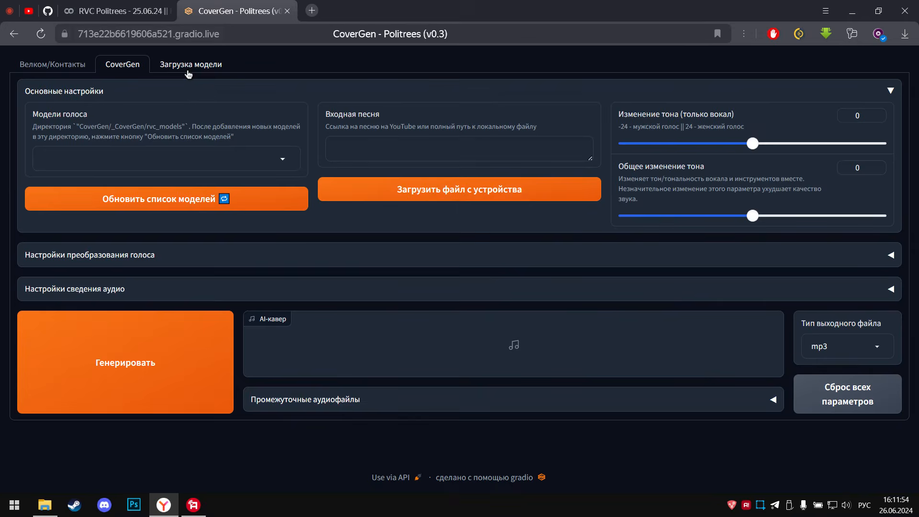
{"action": "left_click", "coordinate": [187, 71]}
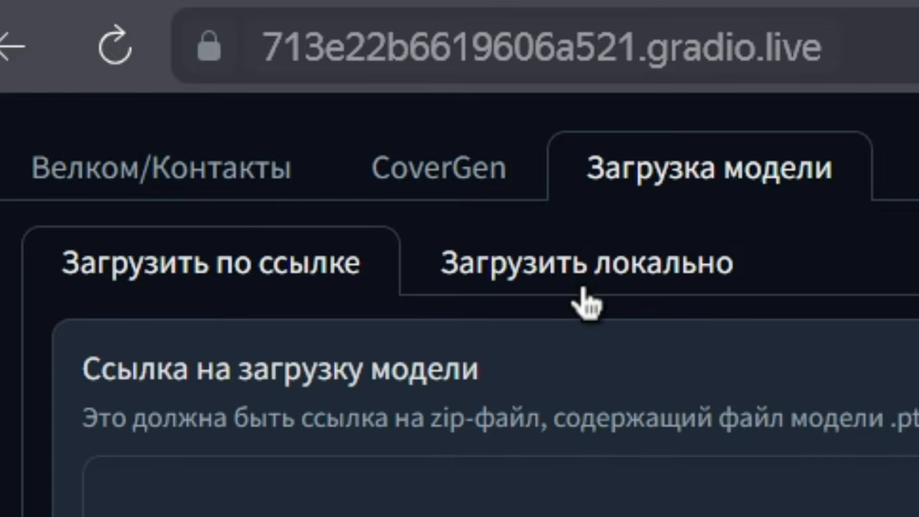
{"action": "left_click", "coordinate": [584, 293]}
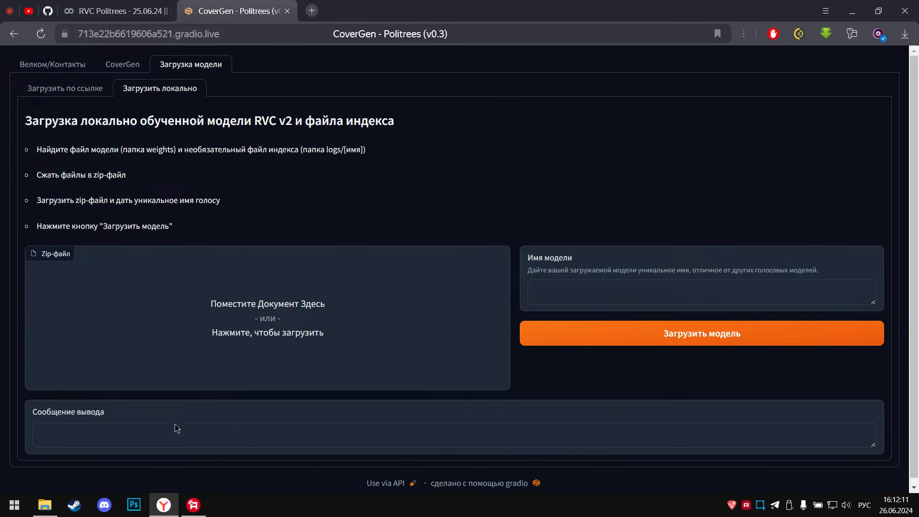
Inspect the model files inside Виктор Цой (v3) - Weights.gg Model.zip in the Загрузки folder
{"action": "left_click", "coordinate": [45, 505]}
{"action": "left_click_drag", "start_coordinate": [191, 95], "coordinate": [638, 61]}
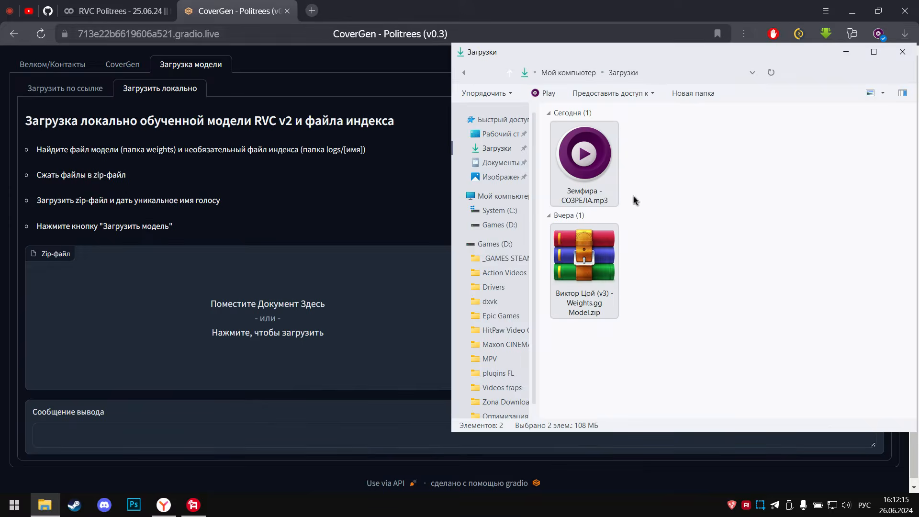
{"action": "left_click", "coordinate": [632, 199]}
{"action": "double_click", "coordinate": [580, 272]}
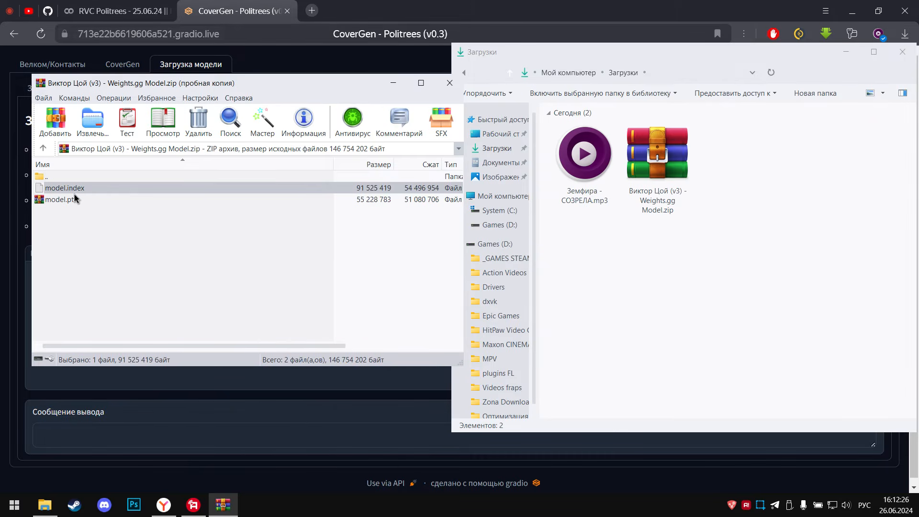
{"action": "left_click", "coordinate": [75, 199]}
{"action": "left_click", "coordinate": [92, 191]}
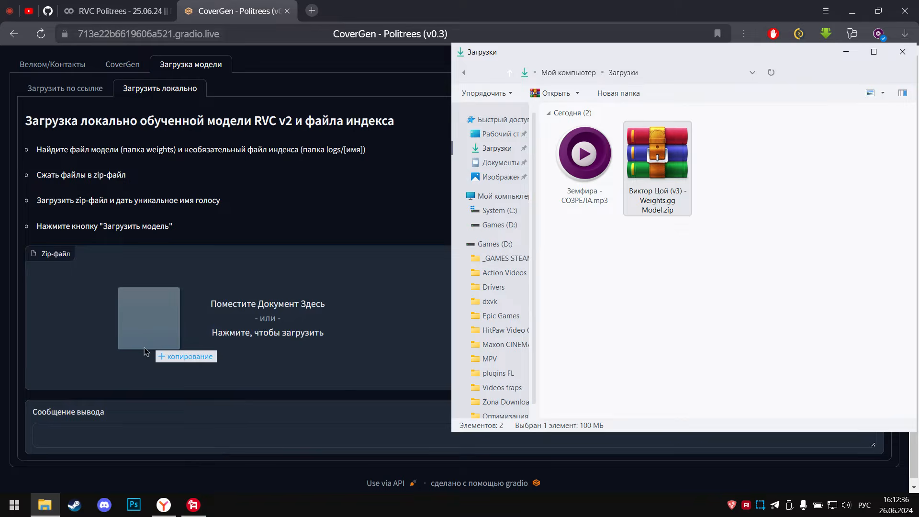
Upload Виктор Цой (v3) - Weights.gg Model.zip as the model's zip file, enter Цой as the model name and check the upload
{"action": "left_click_drag", "start_coordinate": [211, 297], "coordinate": [249, 306]}
{"action": "left_click", "coordinate": [552, 287]}
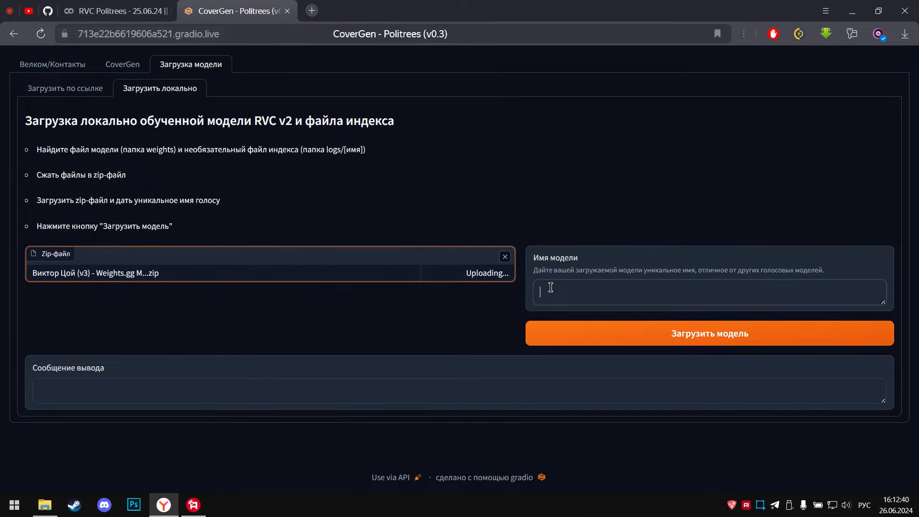
{"action": "type", "text": "Цой"}
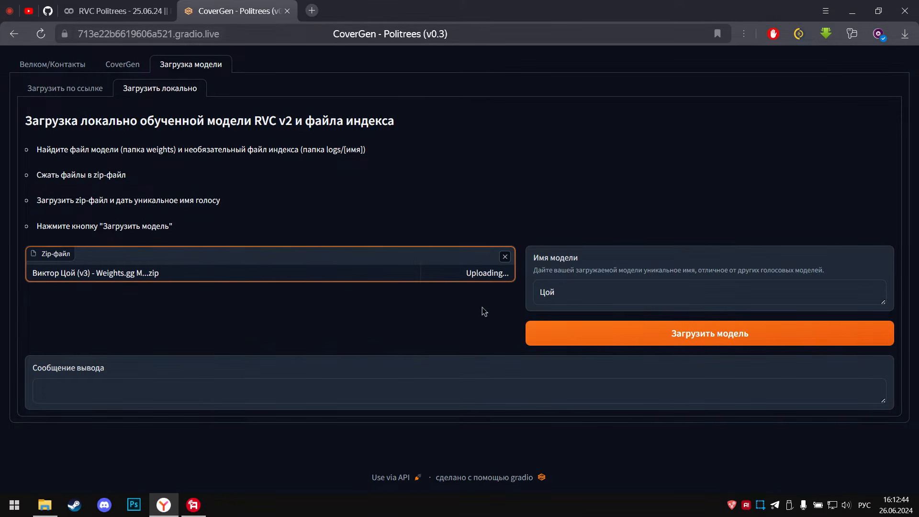
{"action": "left_click_drag", "start_coordinate": [472, 281], "coordinate": [484, 282]}
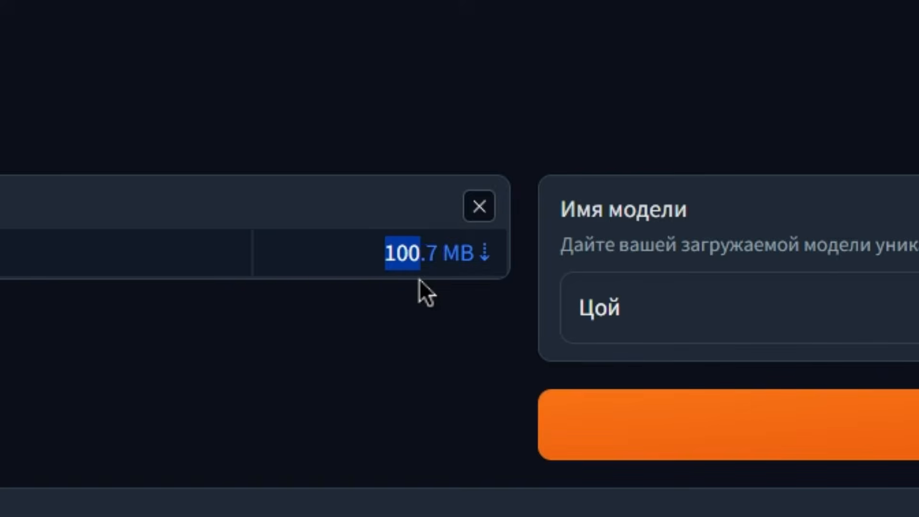
{"action": "left_click_drag", "start_coordinate": [420, 280], "coordinate": [496, 280]}
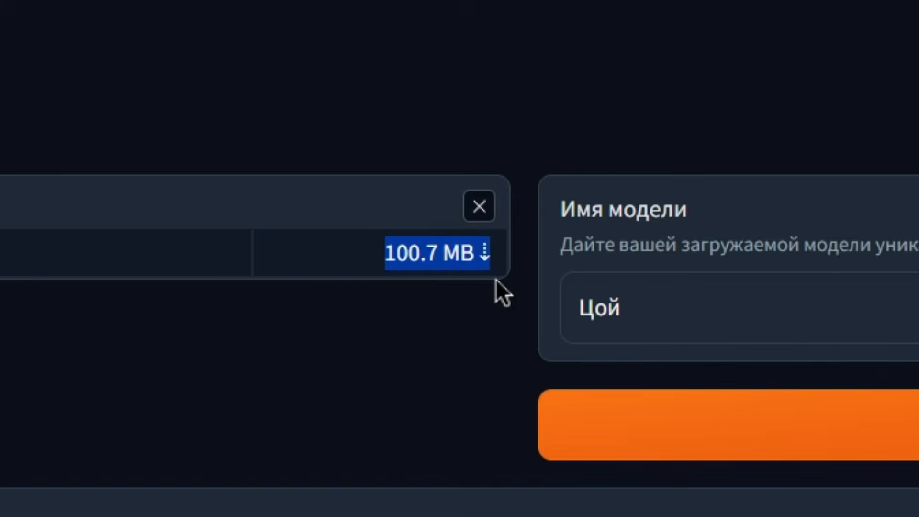
{"action": "left_click", "coordinate": [403, 312]}
{"action": "left_click_drag", "start_coordinate": [383, 253], "coordinate": [489, 253]}
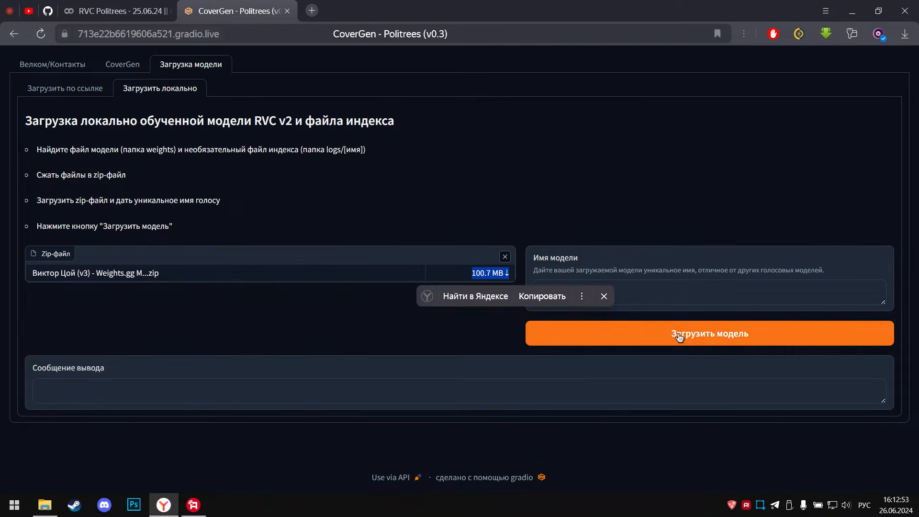
Load the uploaded Цой model into the program and check the output message
{"action": "left_click", "coordinate": [728, 424]}
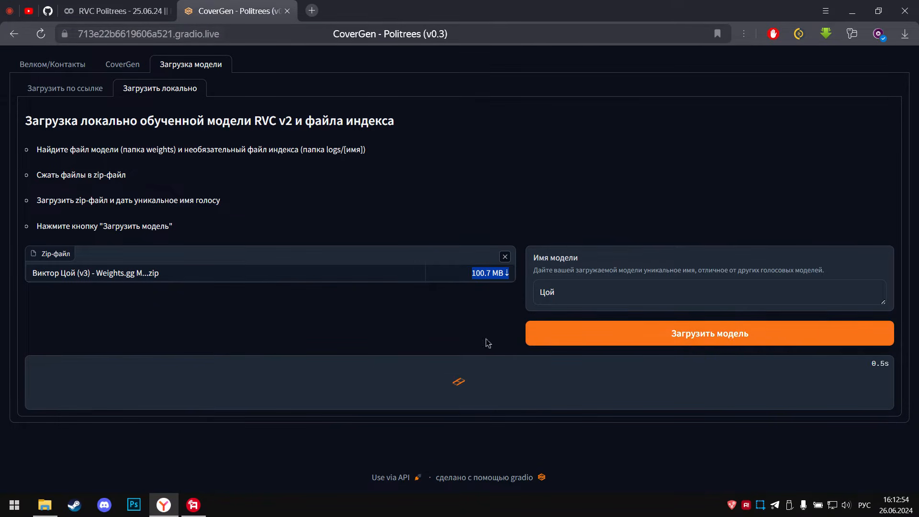
{"action": "left_click_drag", "start_coordinate": [171, 391], "coordinate": [36, 391]}
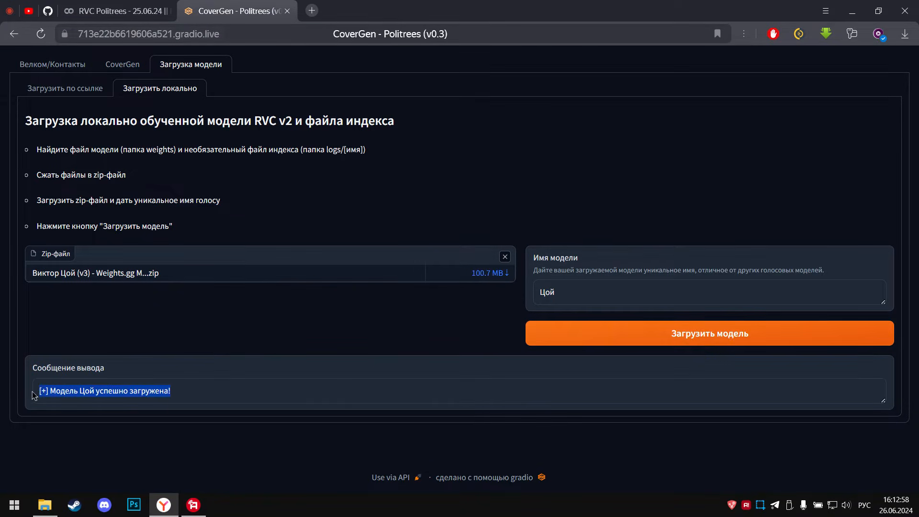
{"action": "left_click", "coordinate": [199, 311]}
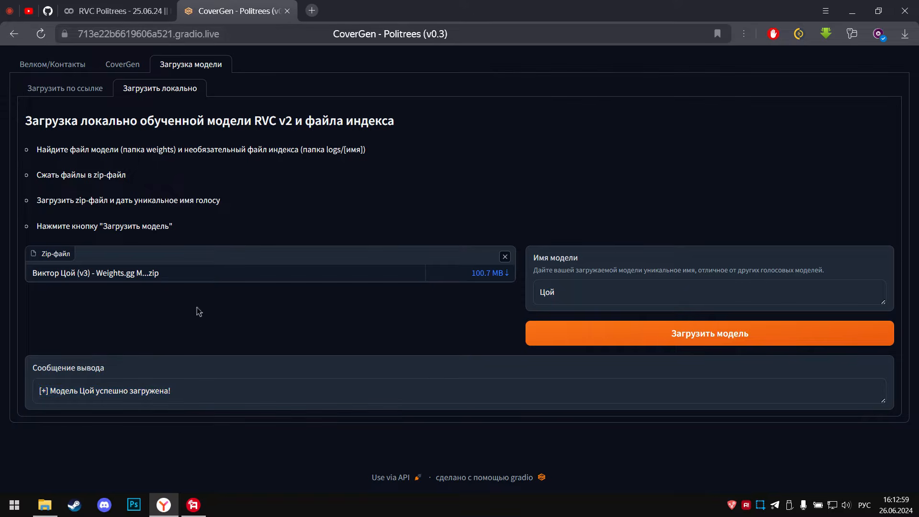
Refresh the voice model list in CoverGen and select Цой as the voice model
{"action": "left_click", "coordinate": [125, 66]}
{"action": "left_click", "coordinate": [493, 383]}
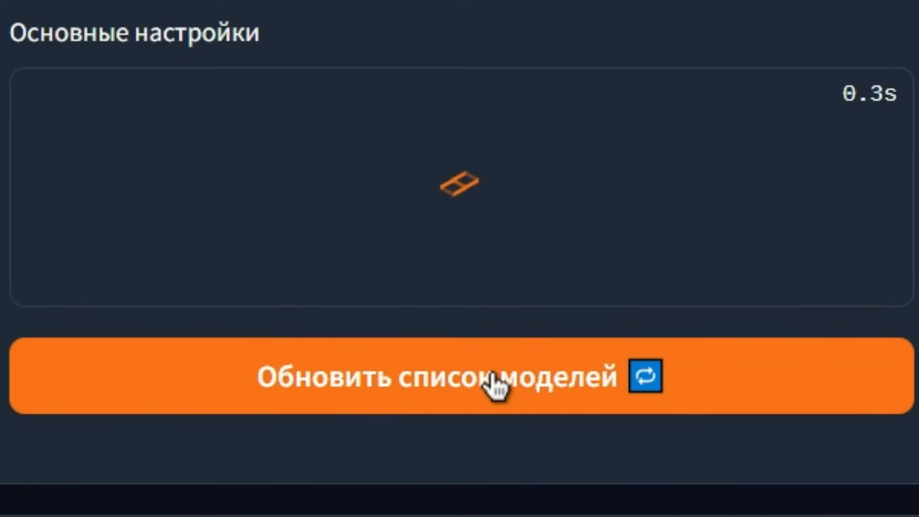
{"action": "left_click", "coordinate": [124, 249]}
{"action": "left_click", "coordinate": [122, 331]}
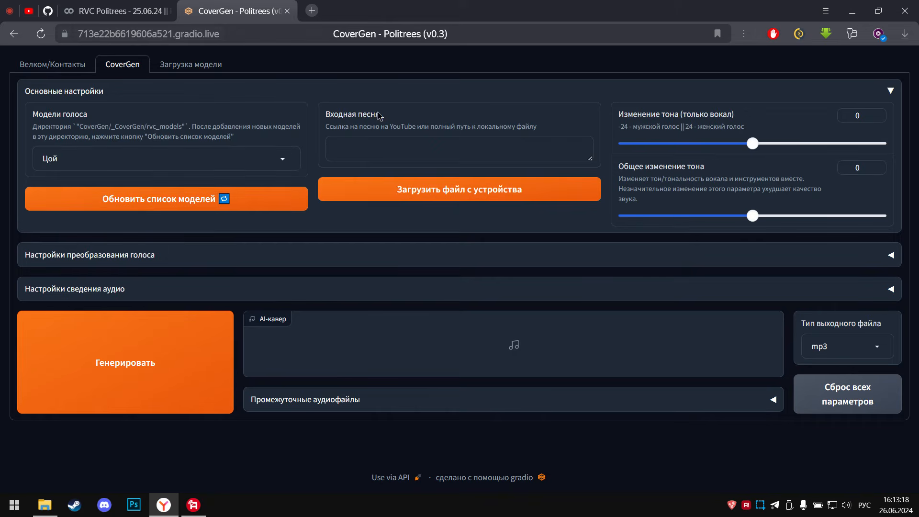
Create a new file in the Colab session storage and enter its path, /content/untitled, as the Входная песня
{"action": "left_click_drag", "start_coordinate": [386, 114], "coordinate": [322, 115]}
{"action": "left_click", "coordinate": [363, 124]}
{"action": "left_click", "coordinate": [360, 144]}
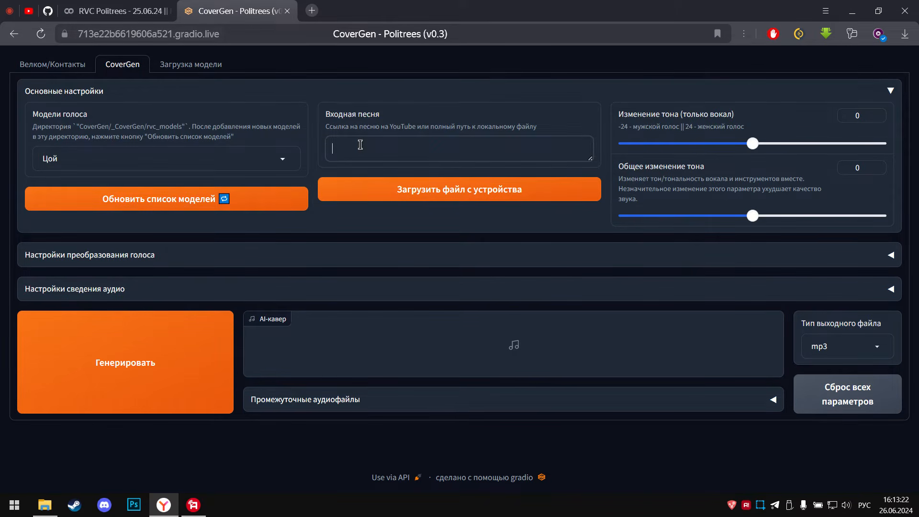
{"action": "left_click", "coordinate": [120, 10]}
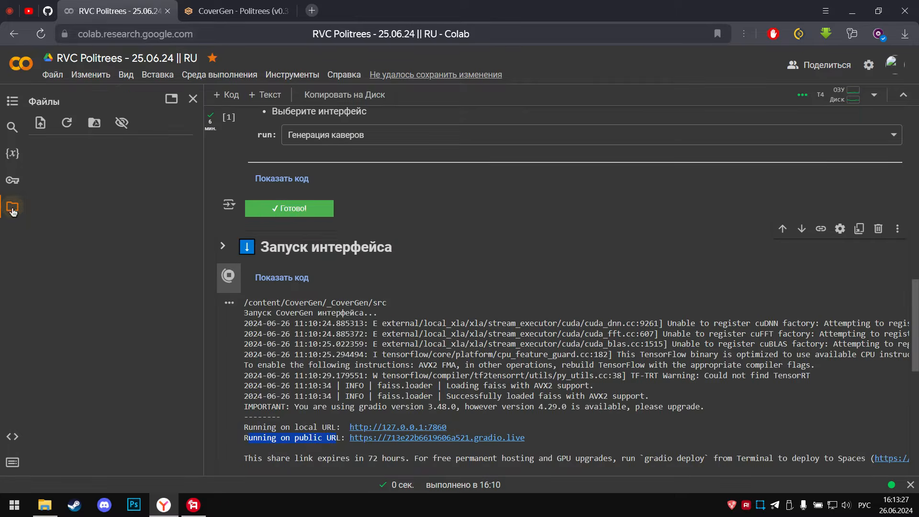
{"action": "right_click", "coordinate": [88, 207]}
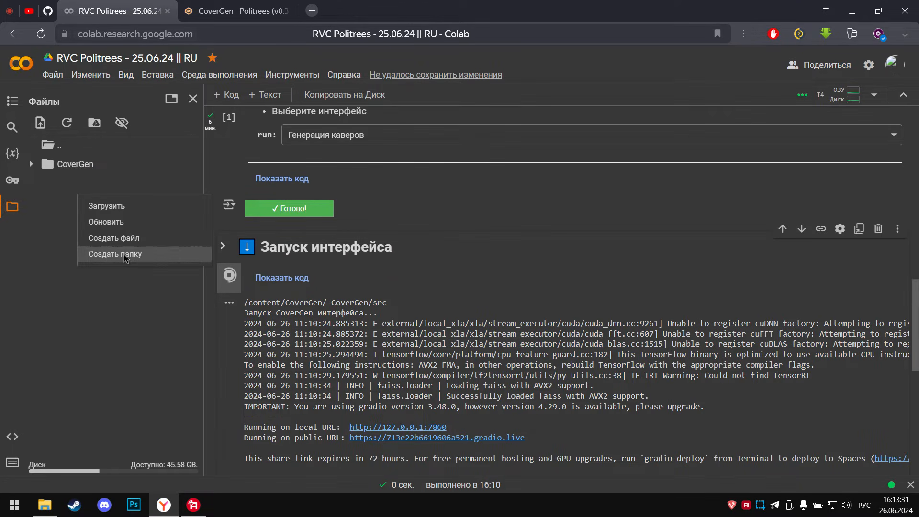
{"action": "left_click", "coordinate": [123, 247]}
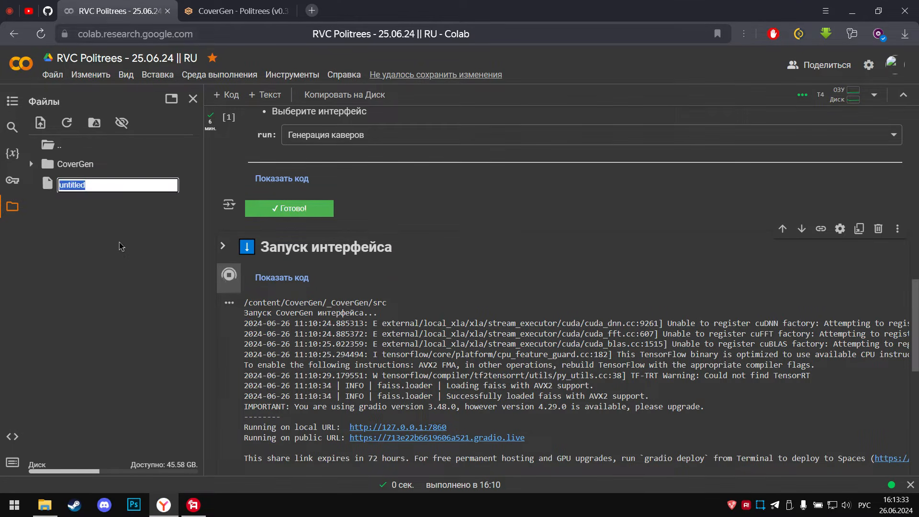
{"action": "left_click", "coordinate": [121, 242]}
{"action": "left_click", "coordinate": [191, 182]}
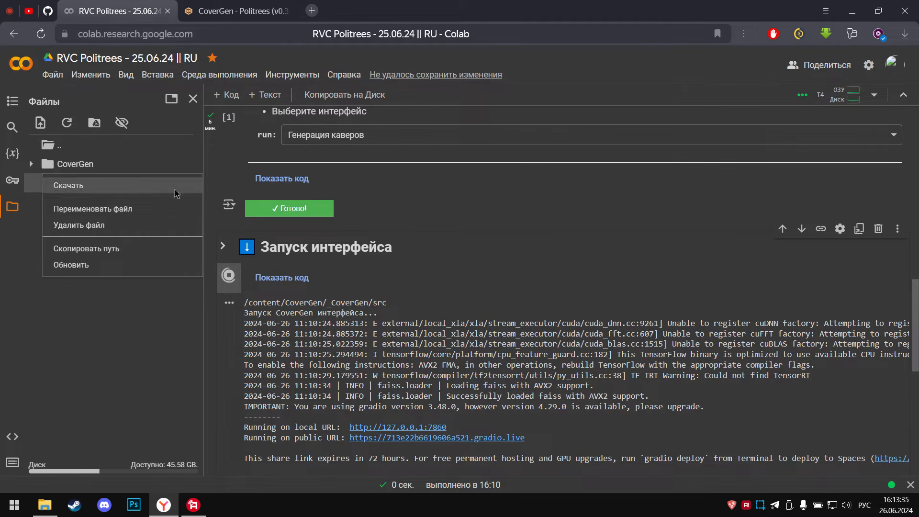
{"action": "left_click", "coordinate": [84, 250]}
{"action": "left_click", "coordinate": [237, 11]}
{"action": "type", "text": "/content/untitled"}
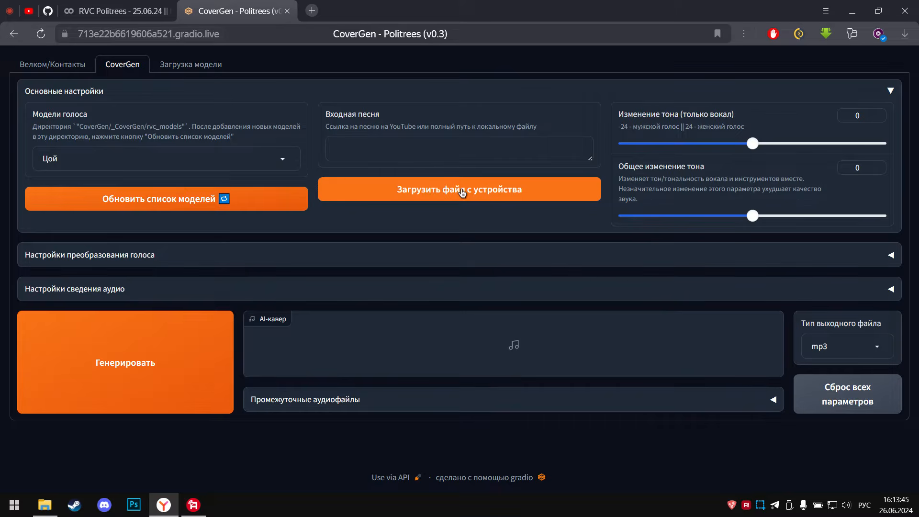
Load Земфира - СОЗРЕЛА.mp3 from the Загрузки folder on the device as the input song
{"action": "left_click", "coordinate": [462, 191]}
{"action": "left_click", "coordinate": [220, 192]}
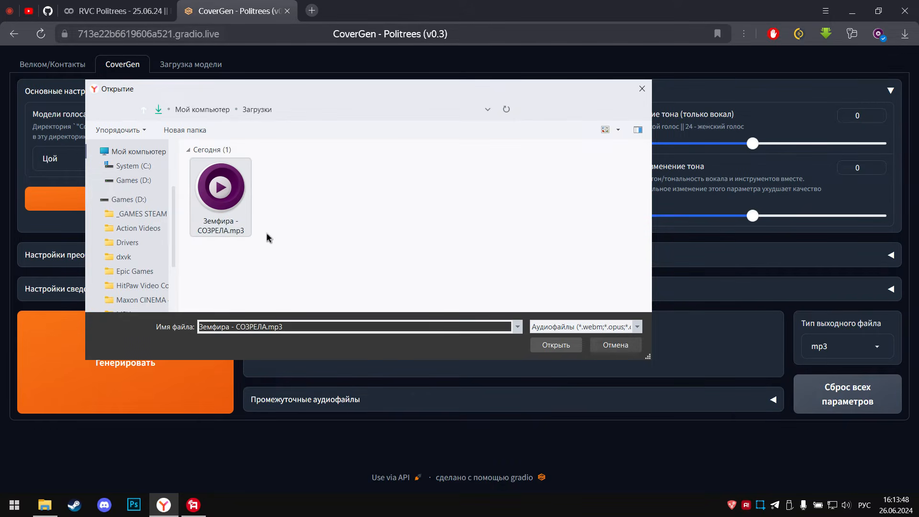
{"action": "left_click", "coordinate": [575, 351]}
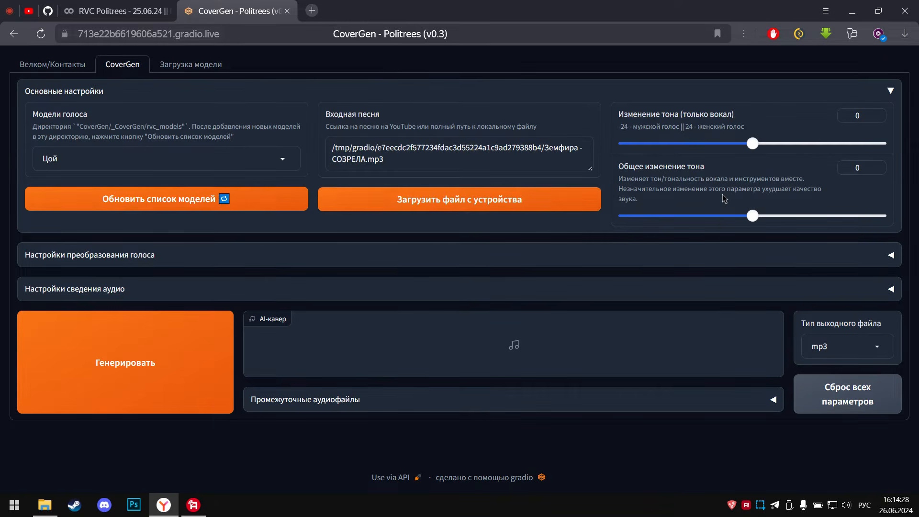
Review the Общее изменение тона description and the parameters under Настройки преобразования голоса
{"action": "left_click_drag", "start_coordinate": [618, 166], "coordinate": [658, 203]}
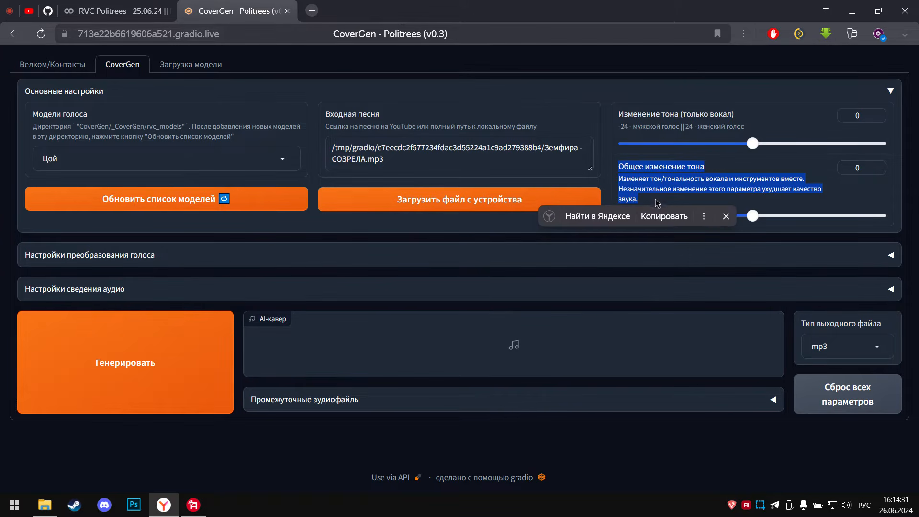
{"action": "left_click", "coordinate": [665, 201]}
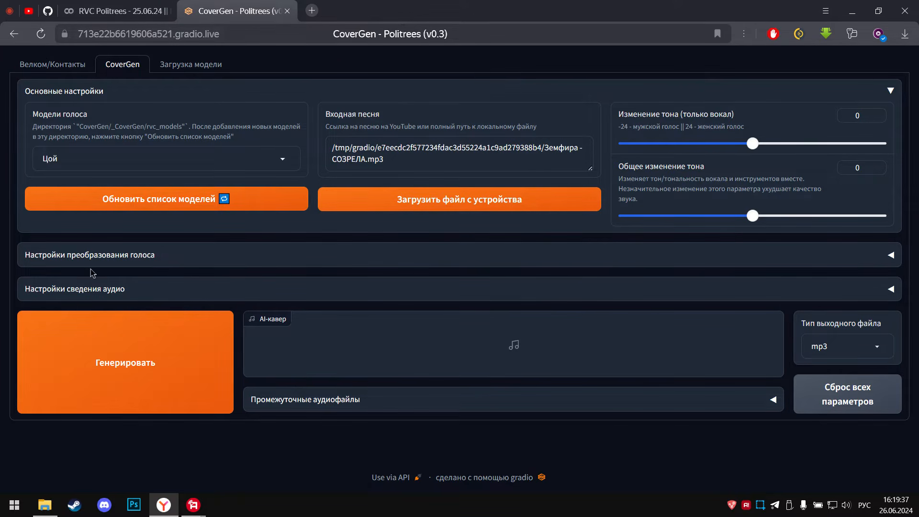
{"action": "left_click", "coordinate": [115, 262]}
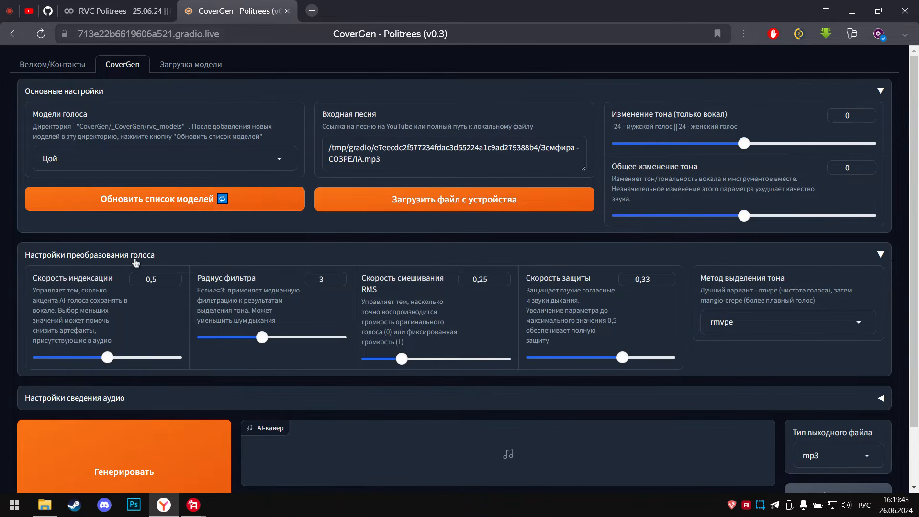
{"action": "left_click_drag", "start_coordinate": [32, 278], "coordinate": [115, 280]}
{"action": "triple_click", "coordinate": [195, 282]}
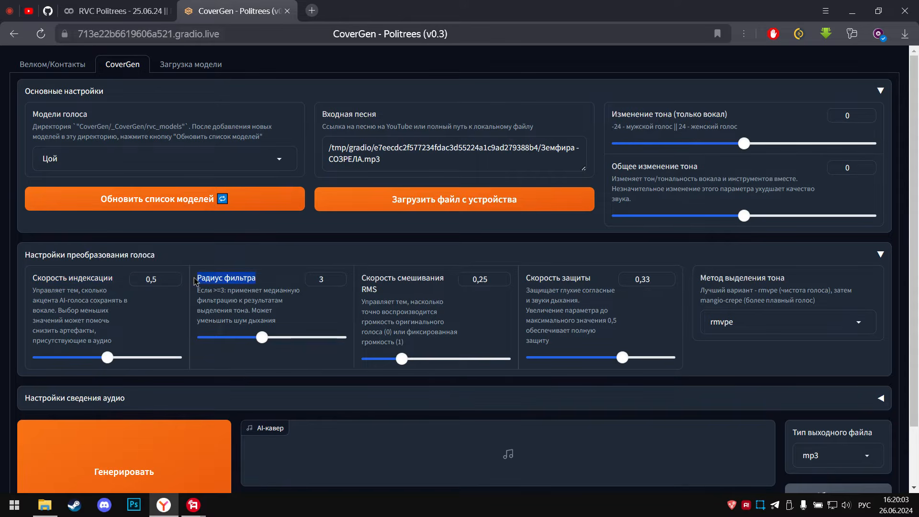
{"action": "triple_click", "coordinate": [372, 292]}
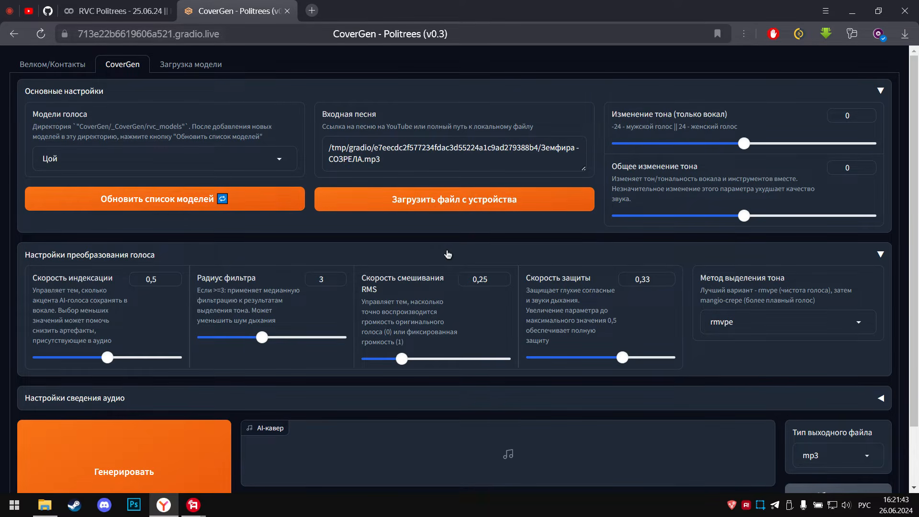
{"action": "left_click", "coordinate": [448, 255]}
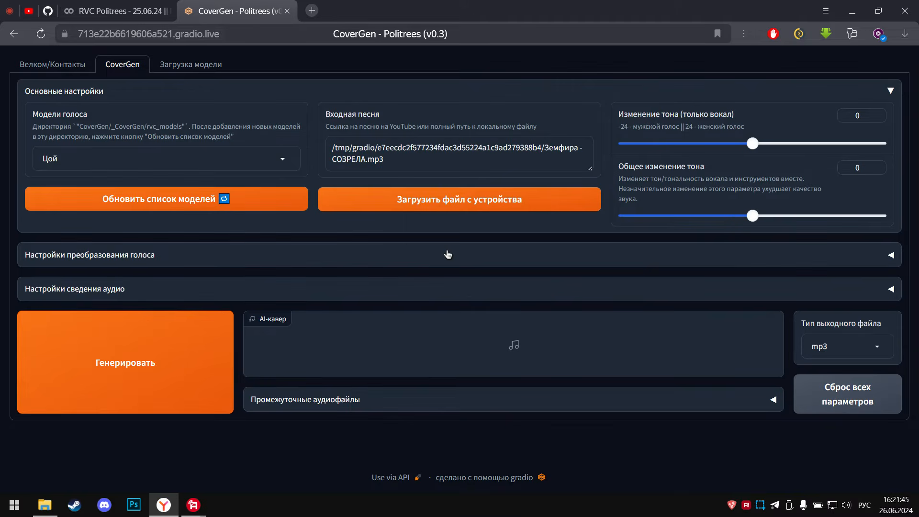
Review the vocal, backing vocal and music volume controls and the Реверберация parameters in Настройки сведения аудио
{"action": "left_click", "coordinate": [131, 295]}
{"action": "scroll", "coordinate": [131, 296], "scroll_direction": "down", "scroll_amount": 2}
{"action": "left_click_drag", "start_coordinate": [358, 199], "coordinate": [554, 199]}
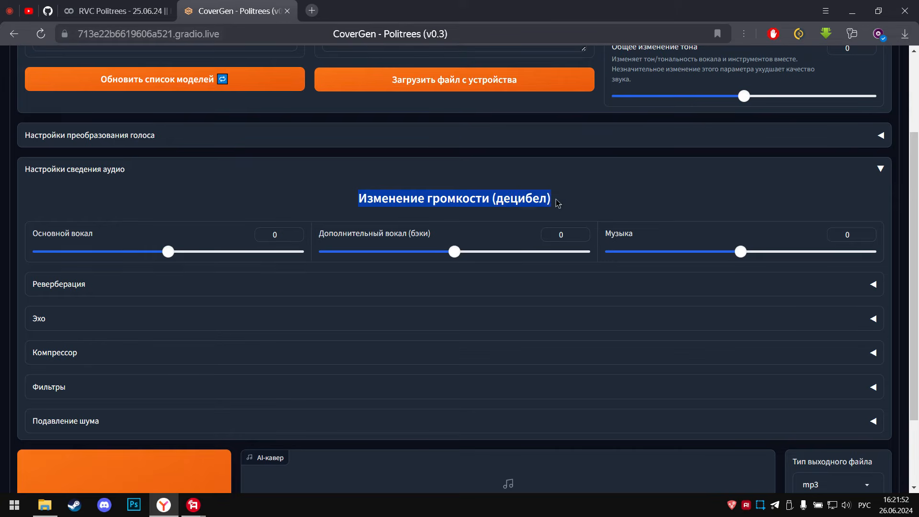
{"action": "triple_click", "coordinate": [290, 235]}
{"action": "left_click_drag", "start_coordinate": [440, 236], "coordinate": [319, 236]}
{"action": "left_click_drag", "start_coordinate": [634, 235], "coordinate": [607, 238]}
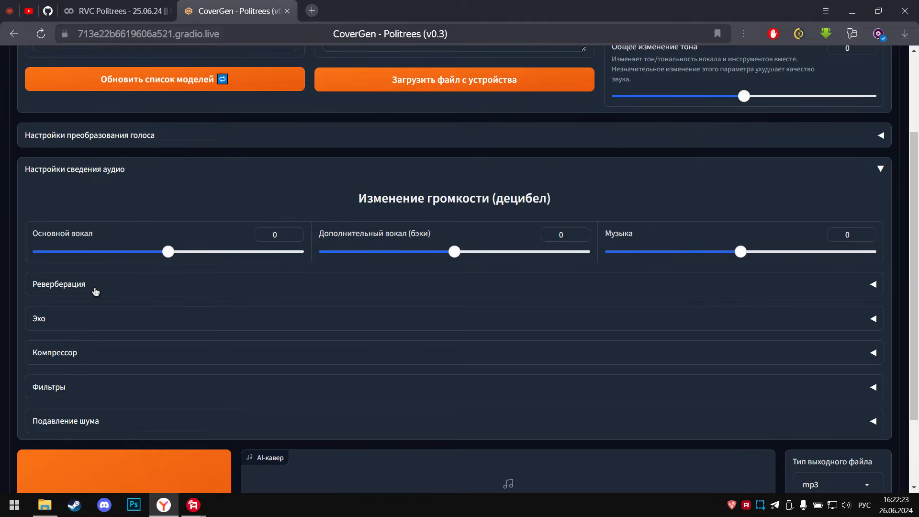
{"action": "left_click", "coordinate": [98, 288]}
{"action": "scroll", "coordinate": [268, 229], "scroll_direction": "down", "scroll_amount": 1}
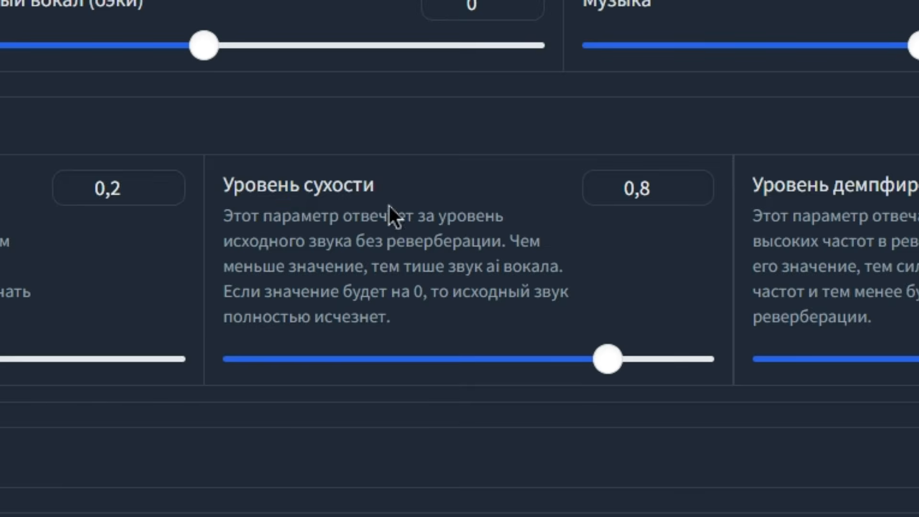
{"action": "left_click_drag", "start_coordinate": [524, 249], "coordinate": [461, 246]}
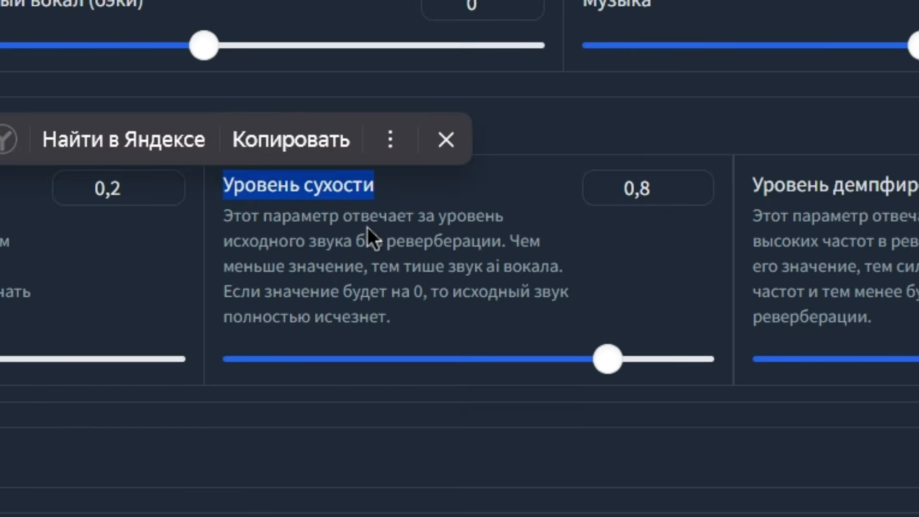
{"action": "left_click", "coordinate": [611, 318]}
{"action": "mouse_move", "coordinate": [610, 318]}
{"action": "left_mouse_down"}
{"action": "mouse_move", "coordinate": [461, 323]}
{"action": "mouse_move", "coordinate": [615, 319]}
{"action": "left_mouse_up"}
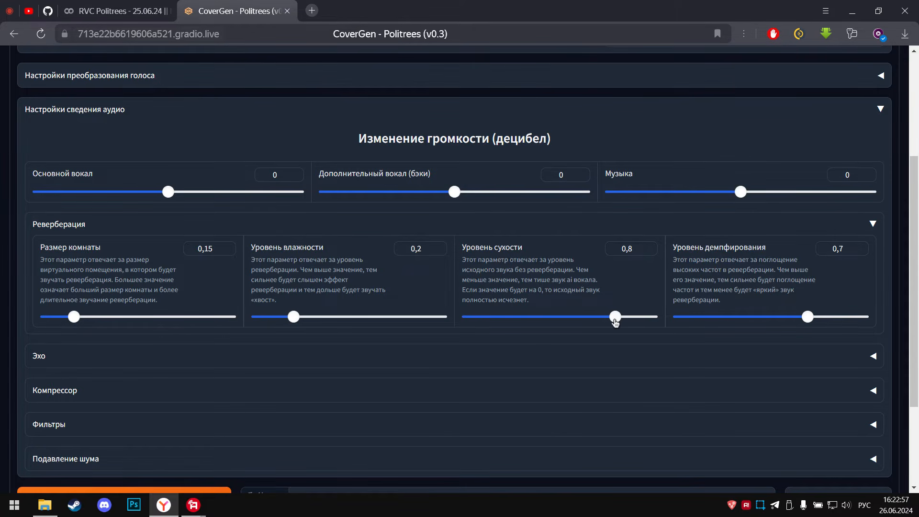
{"action": "left_click", "coordinate": [484, 220]}
Review the Эхо and Компрессор effect settings and the output file type options
{"action": "left_click", "coordinate": [171, 260]}
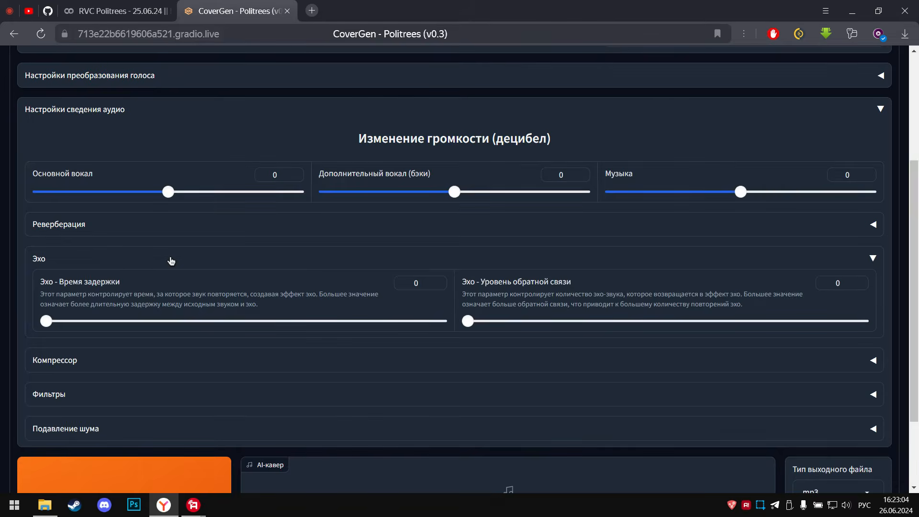
{"action": "left_click", "coordinate": [171, 259]}
{"action": "left_click", "coordinate": [174, 295]}
{"action": "left_click", "coordinate": [174, 293]}
{"action": "left_click", "coordinate": [417, 291]}
{"action": "scroll", "coordinate": [417, 291], "scroll_direction": "down", "scroll_amount": 3}
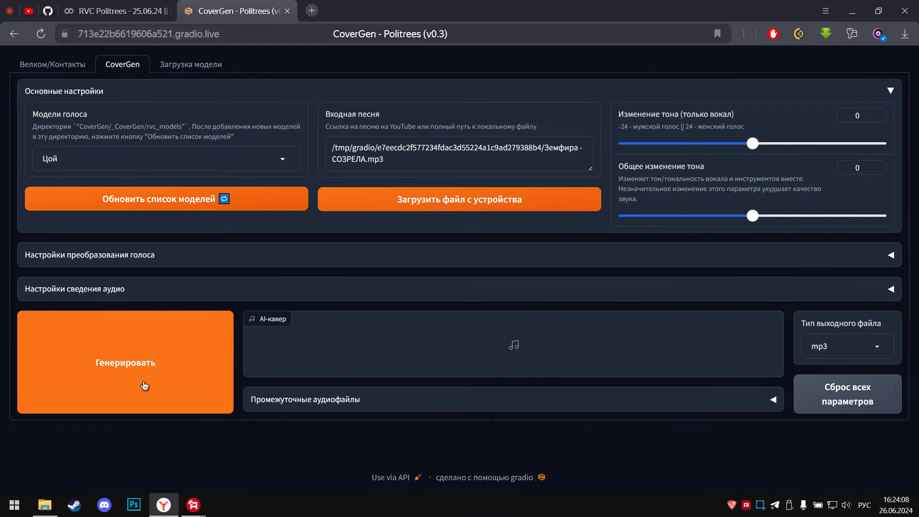
{"action": "left_click", "coordinate": [891, 347]}
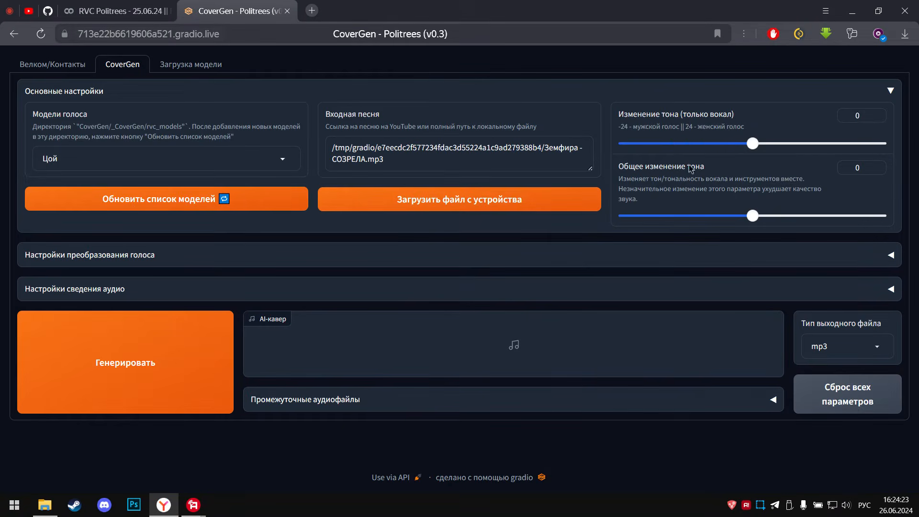
Set vocal pitch to -14, overall pitch to 7, filter radius to 0, RMS mixing to 0,58, protection to 0,102, and raise Скорость индексации
{"action": "left_click", "coordinate": [678, 143]}
{"action": "left_click", "coordinate": [827, 216]}
{"action": "left_click", "coordinate": [478, 256]}
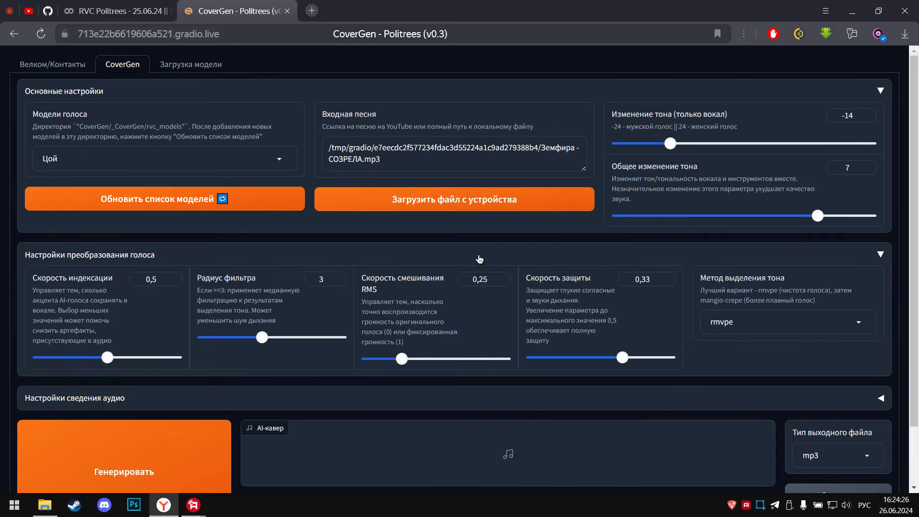
{"action": "scroll", "coordinate": [431, 287], "scroll_direction": "down", "scroll_amount": 1}
{"action": "left_click_drag", "start_coordinate": [263, 282], "coordinate": [204, 279]}
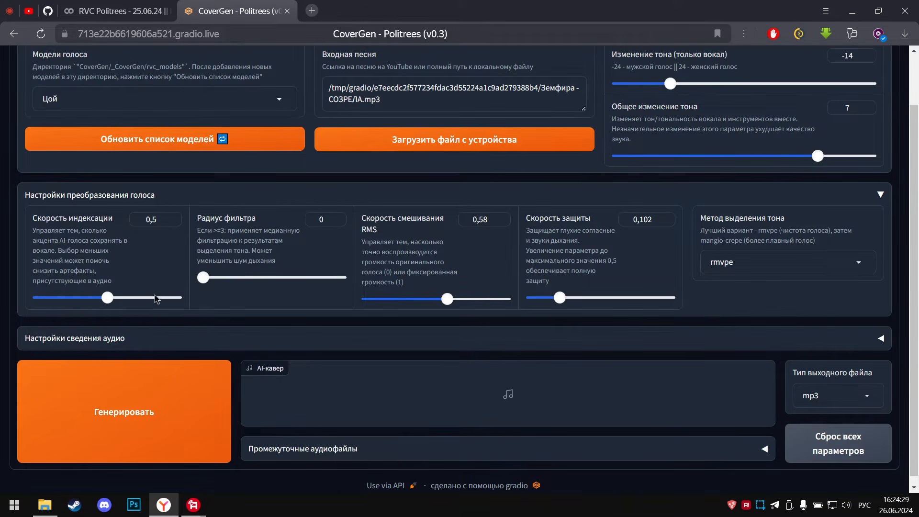
{"action": "left_click", "coordinate": [154, 297]}
{"action": "scroll", "coordinate": [582, 318], "scroll_direction": "down", "scroll_amount": 1}
Reset all CoverGen parameters and collapse the voice conversion settings
{"action": "left_click", "coordinate": [838, 438]}
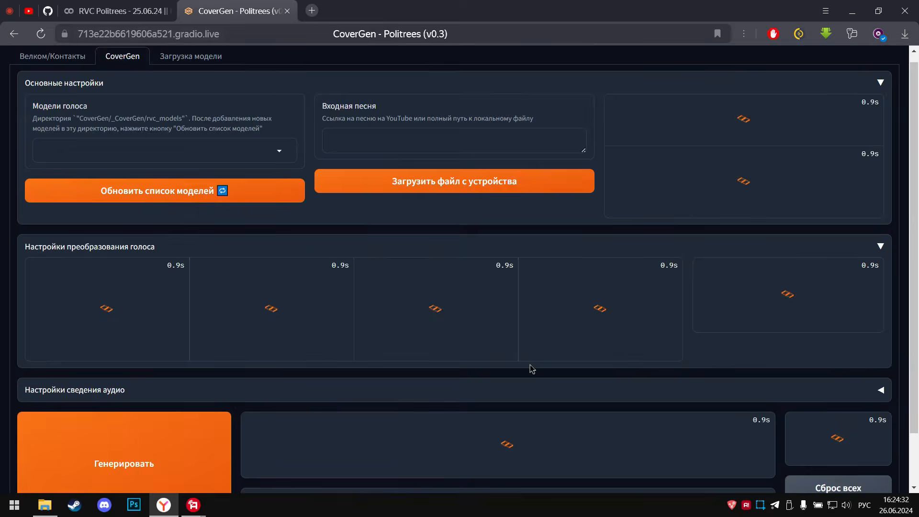
{"action": "left_click", "coordinate": [437, 246]}
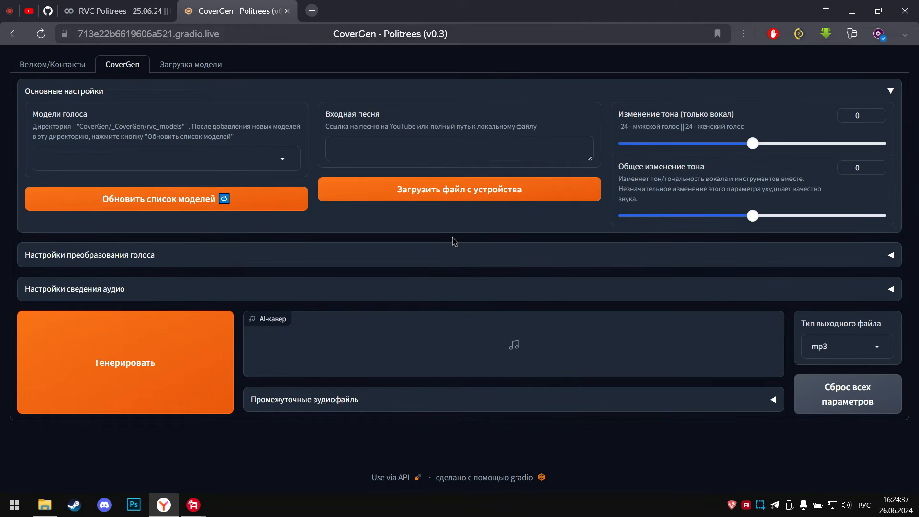
Try to reselect Цой as the voice model after the parameter reset
{"action": "left_click", "coordinate": [110, 159]}
{"action": "left_click", "coordinate": [79, 182]}
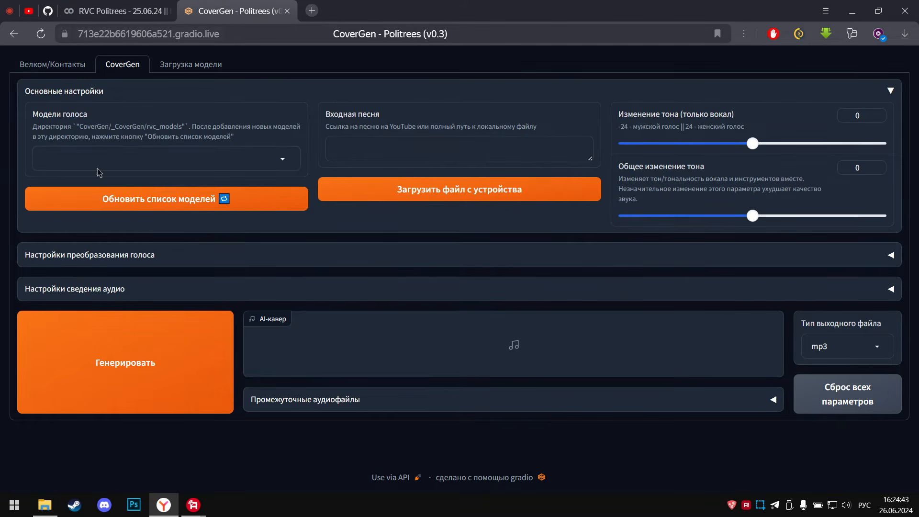
{"action": "left_click", "coordinate": [98, 165]}
{"action": "left_click", "coordinate": [63, 182]}
{"action": "left_click", "coordinate": [103, 161]}
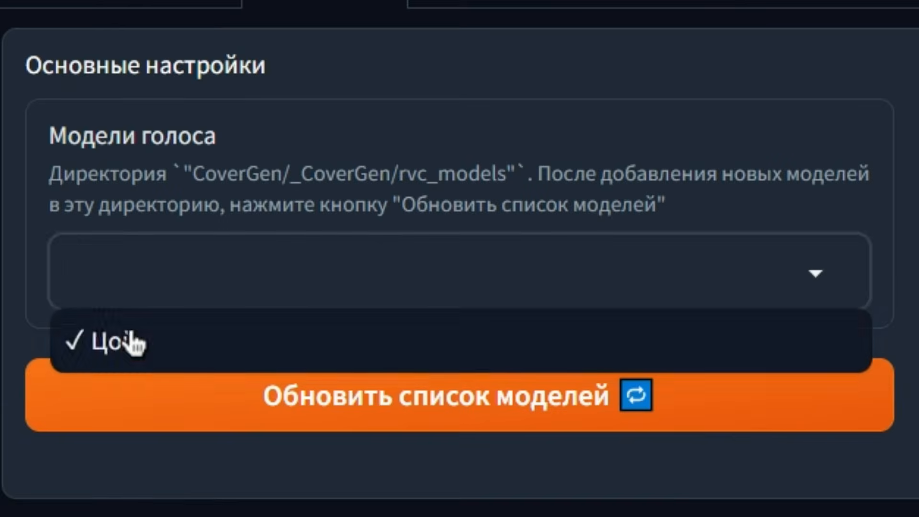
{"action": "left_click", "coordinate": [130, 341]}
{"action": "left_click", "coordinate": [208, 271]}
{"action": "left_click", "coordinate": [129, 341]}
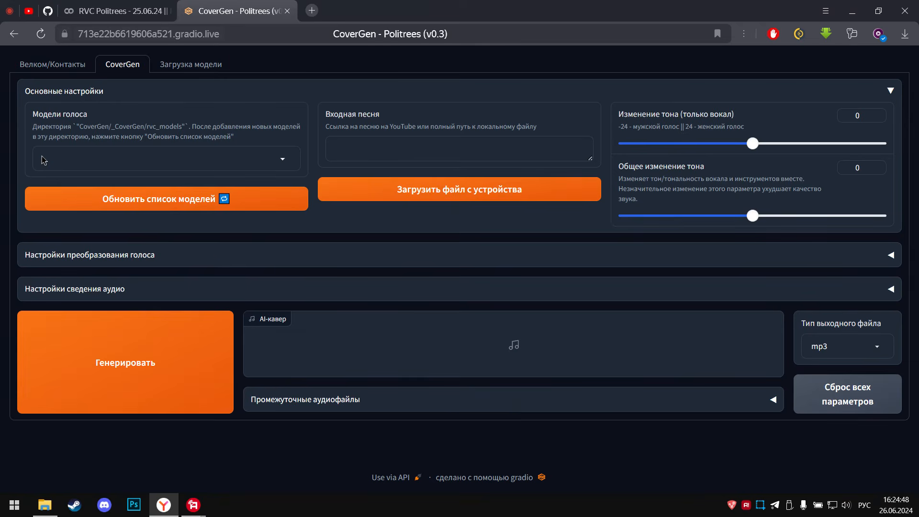
Return to the Colab notebook and close the old CoverGen page
{"action": "left_click", "coordinate": [102, 12]}
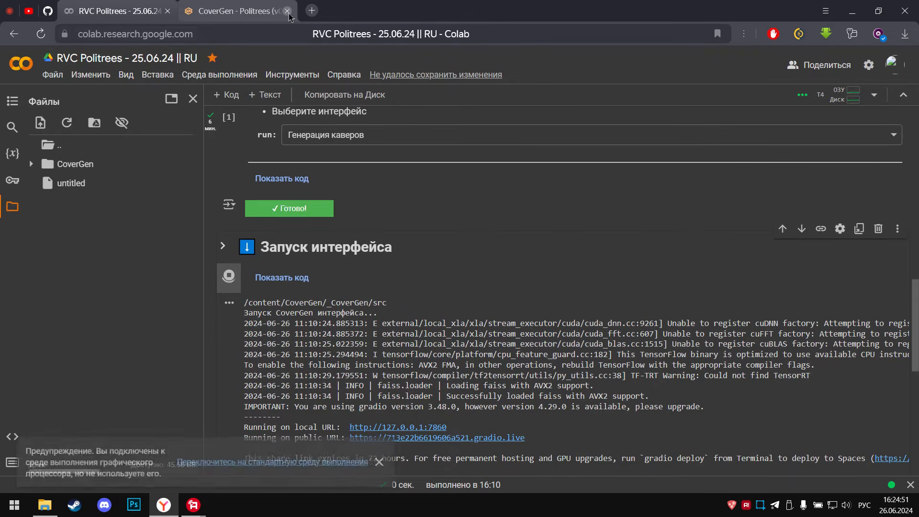
{"action": "left_click", "coordinate": [287, 11]}
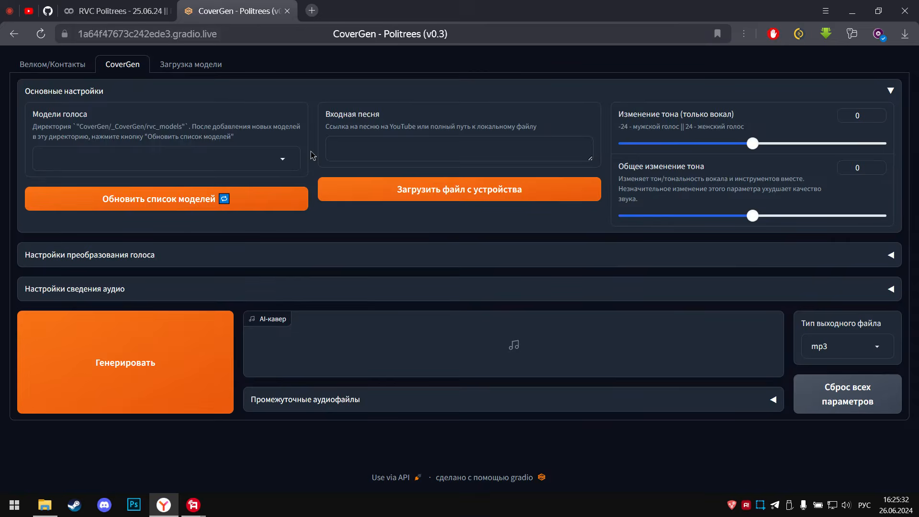
Generate an AI cover of Земфира - СОЗРЕЛА.mp3 from the device using the Цой voice model
{"action": "left_click", "coordinate": [72, 159]}
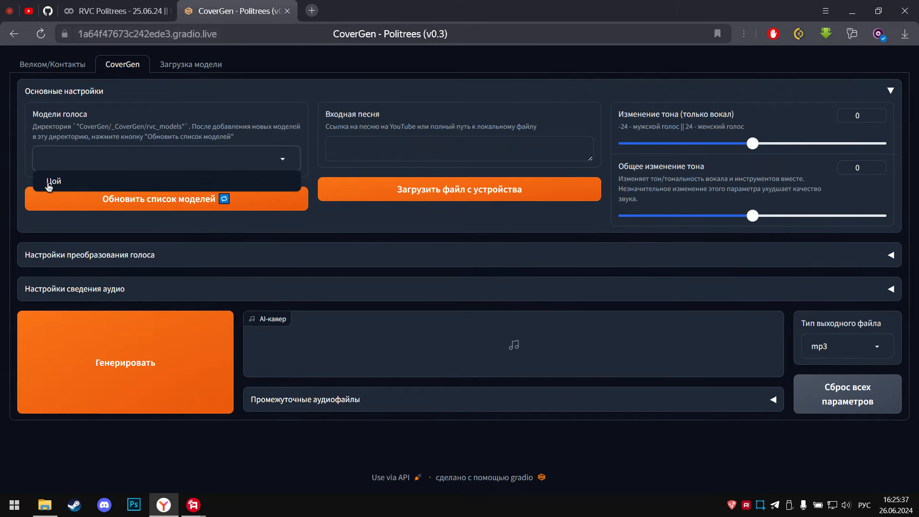
{"action": "left_click", "coordinate": [54, 183]}
{"action": "left_click", "coordinate": [410, 188]}
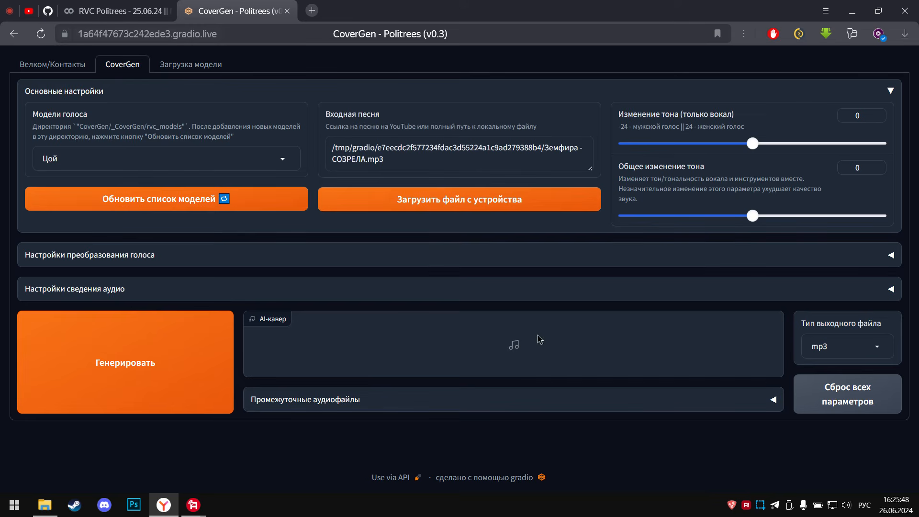
{"action": "left_click", "coordinate": [127, 362]}
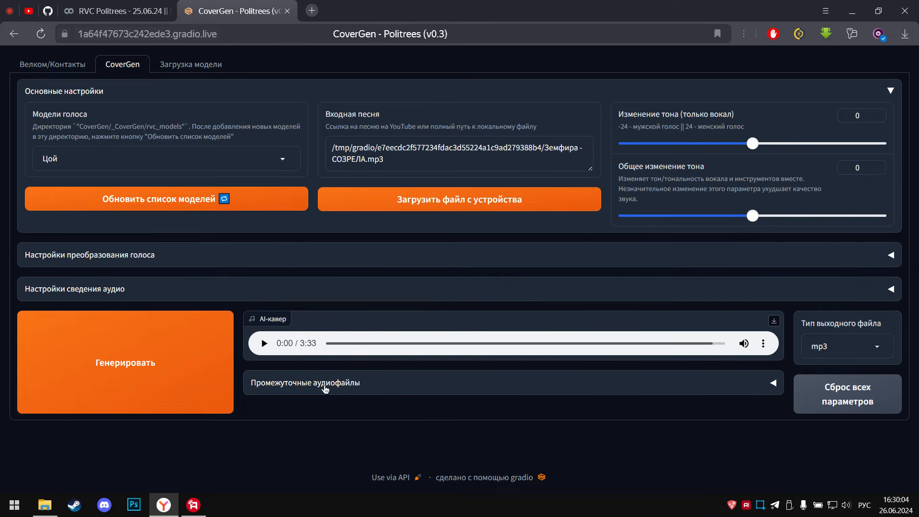
Examine which intermediate audio files were generated with the cover, and collapse their list
{"action": "left_click", "coordinate": [366, 383]}
{"action": "scroll", "coordinate": [361, 383], "scroll_direction": "down", "scroll_amount": 3}
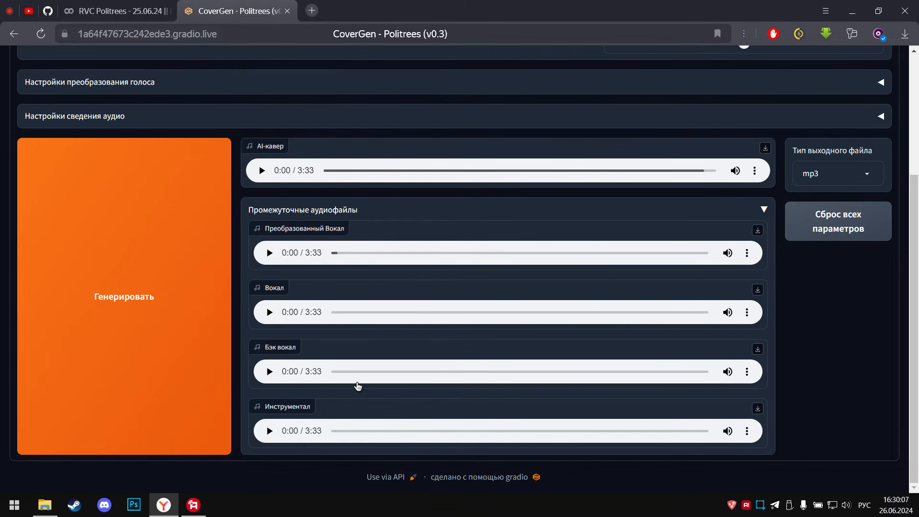
{"action": "left_click_drag", "start_coordinate": [346, 230], "coordinate": [266, 229]}
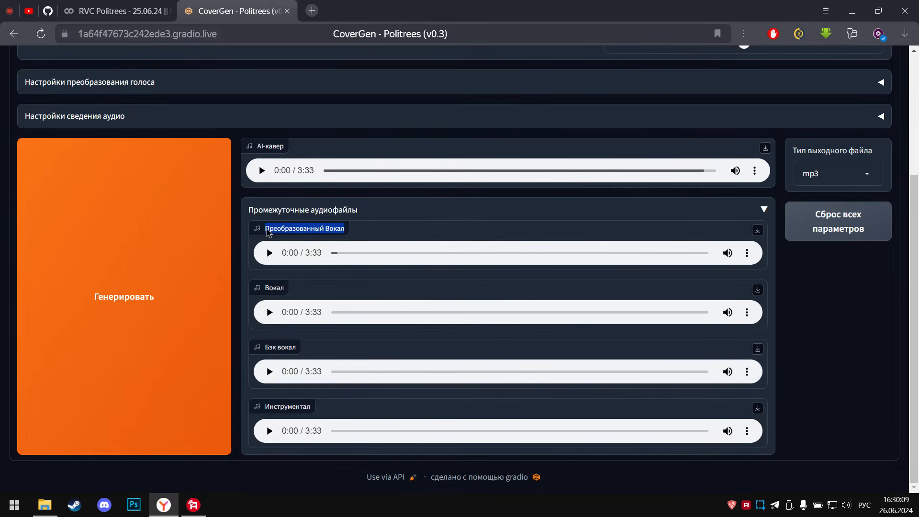
{"action": "left_click", "coordinate": [279, 230]}
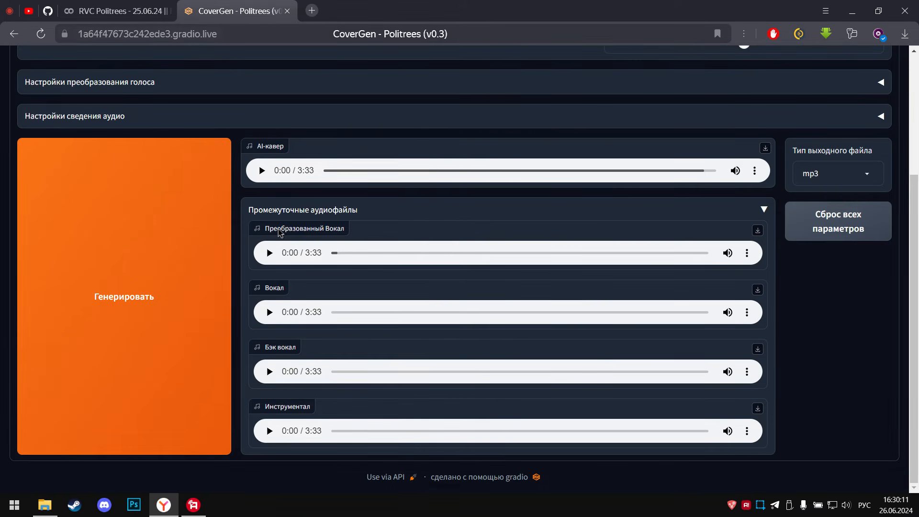
{"action": "left_click_drag", "start_coordinate": [284, 287], "coordinate": [260, 289]}
{"action": "left_click_drag", "start_coordinate": [289, 347], "coordinate": [260, 348]}
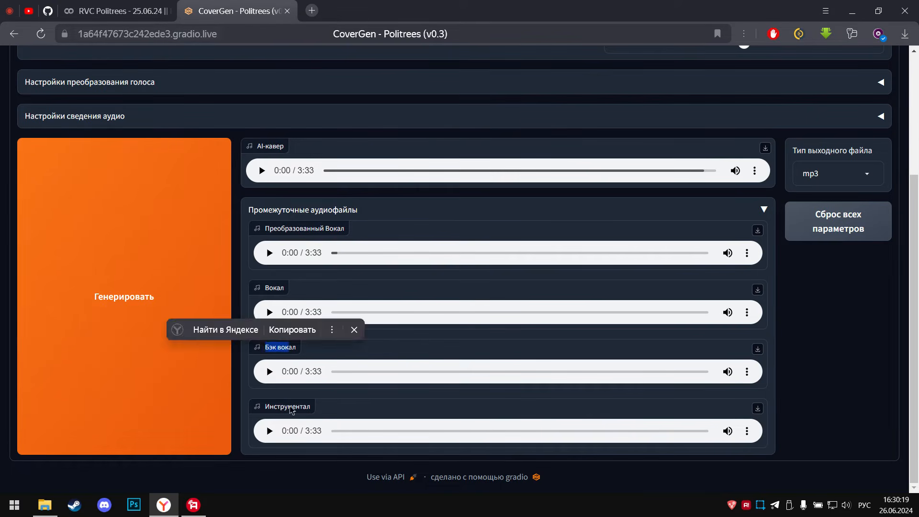
{"action": "left_click_drag", "start_coordinate": [307, 407], "coordinate": [266, 407]}
{"action": "left_click", "coordinate": [275, 407]}
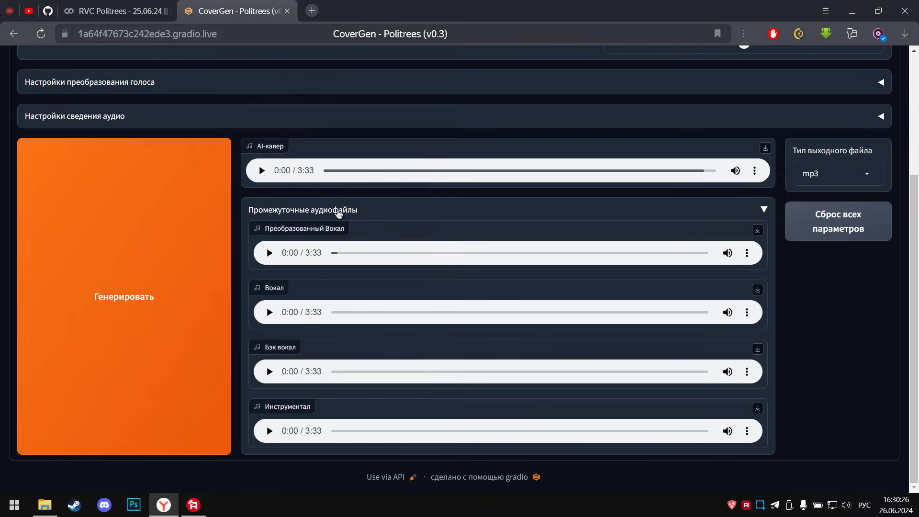
{"action": "left_click", "coordinate": [338, 213]}
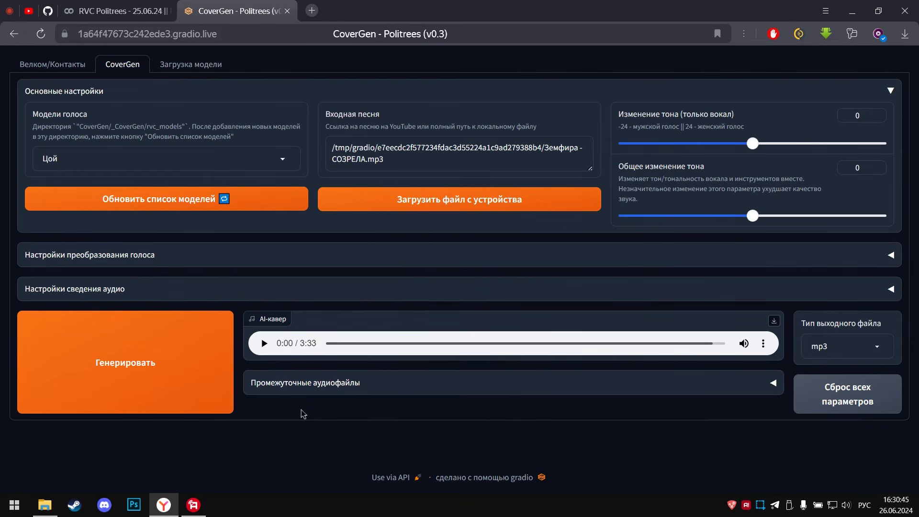
Listen to the opening of the generated AI cover and pause it
{"action": "left_click", "coordinate": [263, 343]}
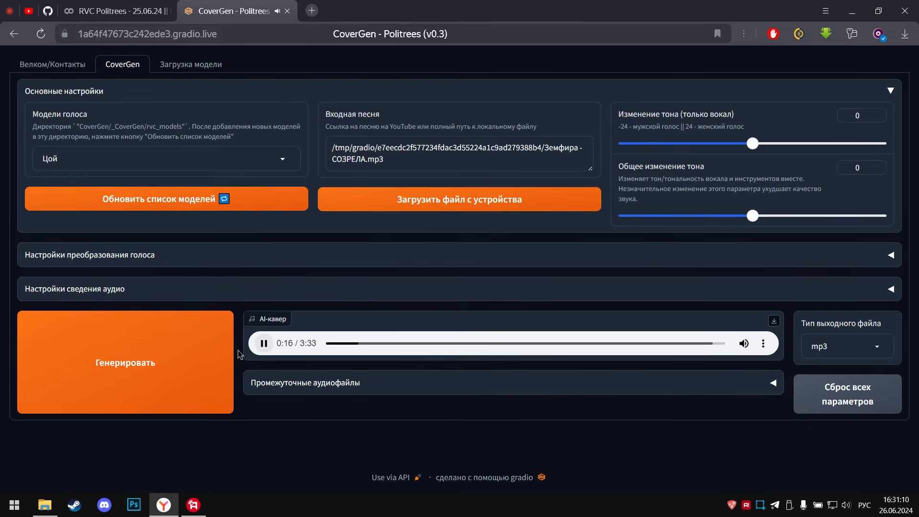
{"action": "left_click", "coordinate": [264, 344]}
In the audio mixing settings, set the reverb wetness level to 0.05 and the room size to 0.1
{"action": "left_click", "coordinate": [124, 296]}
{"action": "scroll", "coordinate": [124, 298], "scroll_direction": "down", "scroll_amount": 1}
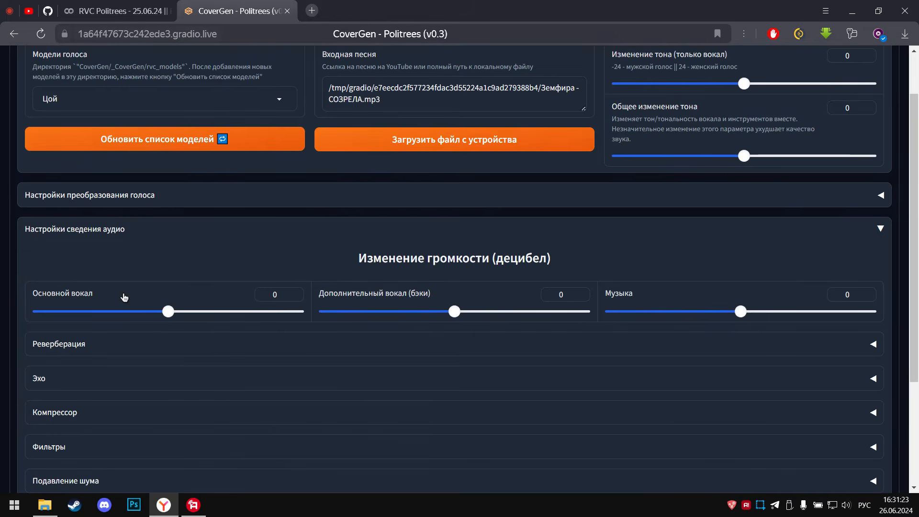
{"action": "left_click", "coordinate": [77, 348]}
{"action": "scroll", "coordinate": [62, 352], "scroll_direction": "down", "scroll_amount": 2}
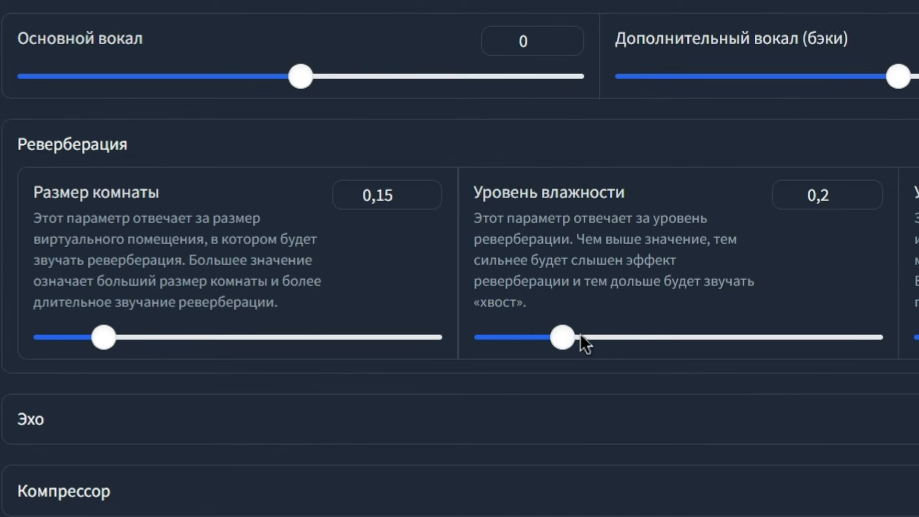
{"action": "left_click_drag", "start_coordinate": [581, 335], "coordinate": [504, 341]}
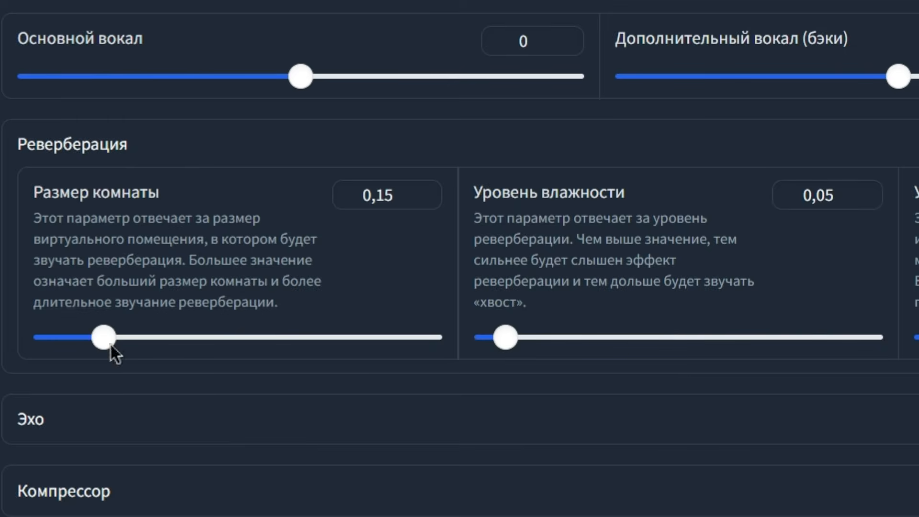
{"action": "left_click_drag", "start_coordinate": [103, 338], "coordinate": [85, 337]}
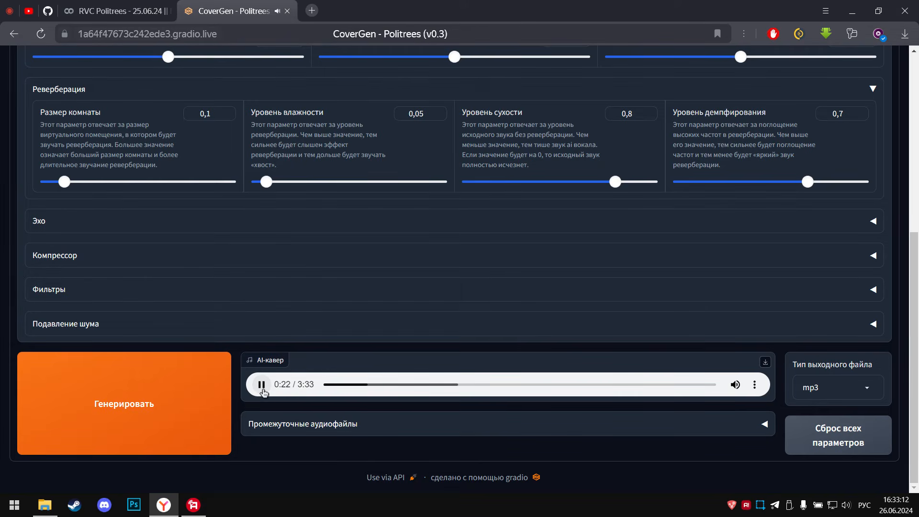
Pause the AI cover and set the vocals-only pitch change to -6
{"action": "left_click", "coordinate": [262, 388]}
{"action": "scroll", "coordinate": [255, 411], "scroll_direction": "up", "scroll_amount": 4}
{"action": "scroll", "coordinate": [255, 410], "scroll_direction": "up", "scroll_amount": 3}
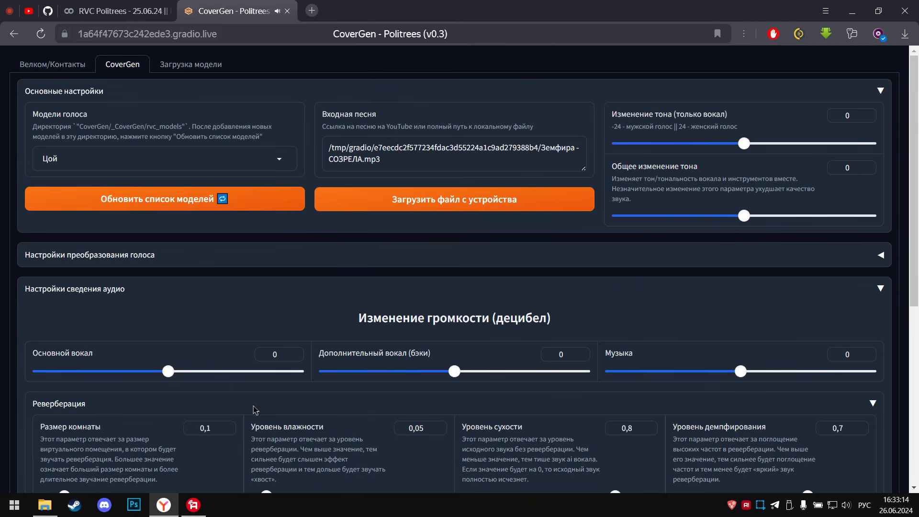
{"action": "left_click_drag", "start_coordinate": [745, 144], "coordinate": [718, 144]}
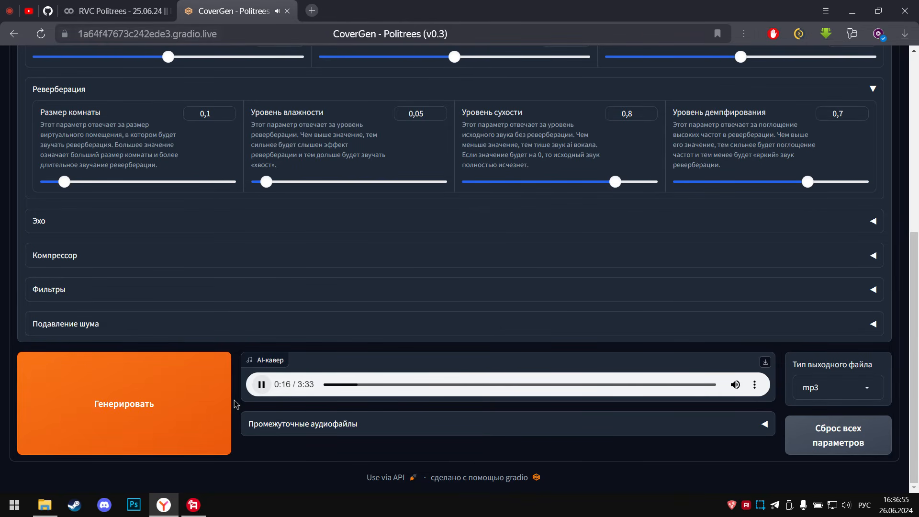
Pause the AI cover, set the limiter threshold in the filter settings to 0, and collapse the filters
{"action": "left_click", "coordinate": [262, 385]}
{"action": "left_click", "coordinate": [50, 293]}
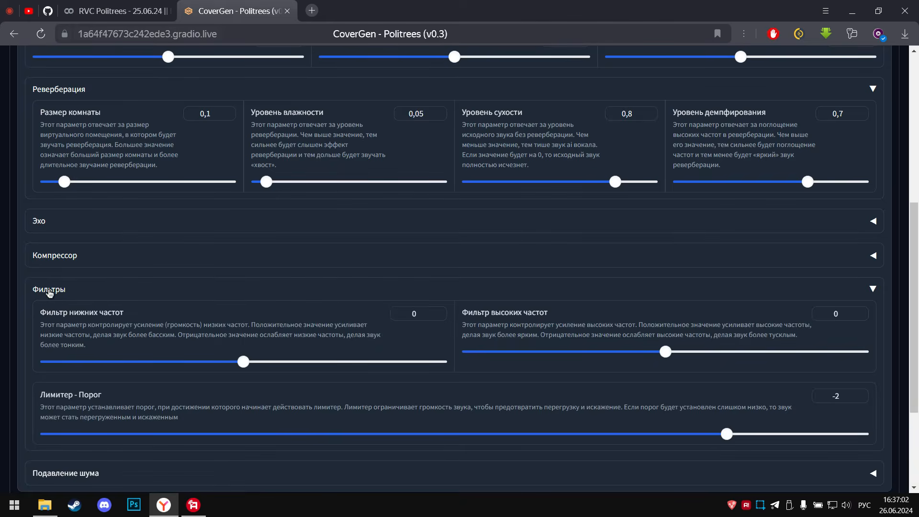
{"action": "scroll", "coordinate": [55, 295], "scroll_direction": "down", "scroll_amount": 1}
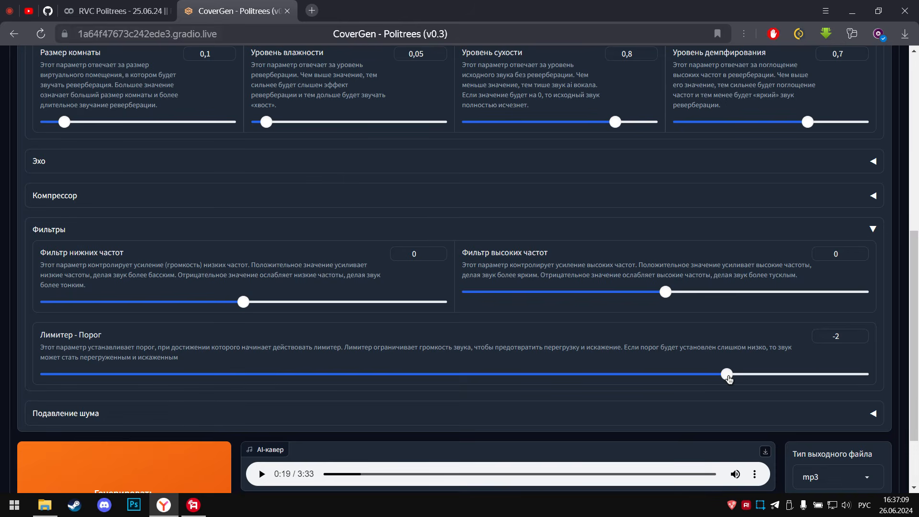
{"action": "left_click_drag", "start_coordinate": [727, 374], "coordinate": [865, 361]}
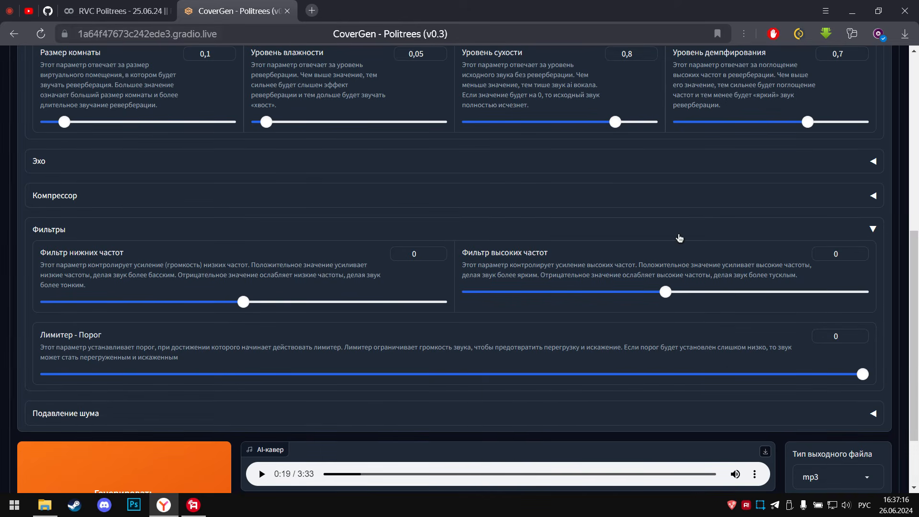
{"action": "left_click", "coordinate": [658, 237]}
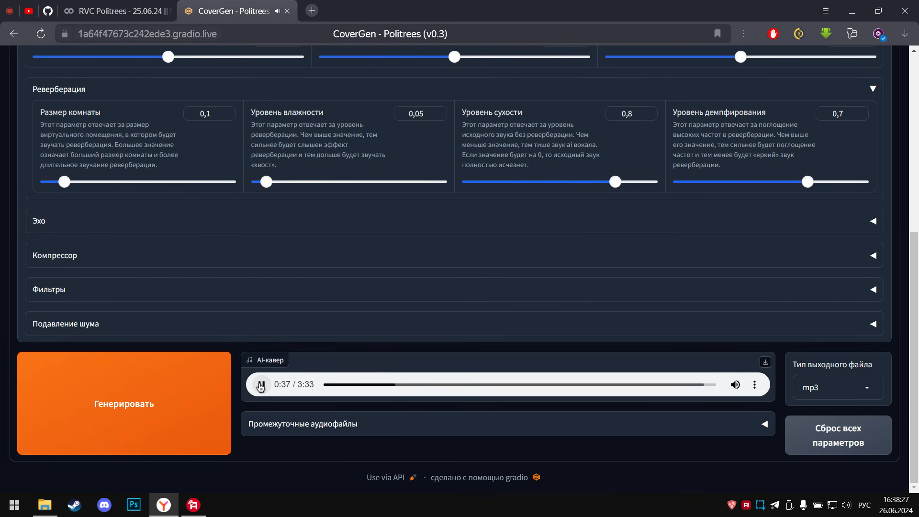
Pause the AI cover and refresh the list of voice models
{"action": "left_click", "coordinate": [261, 385]}
{"action": "scroll", "coordinate": [250, 406], "scroll_direction": "up", "scroll_amount": 10}
{"action": "left_click", "coordinate": [220, 194]}
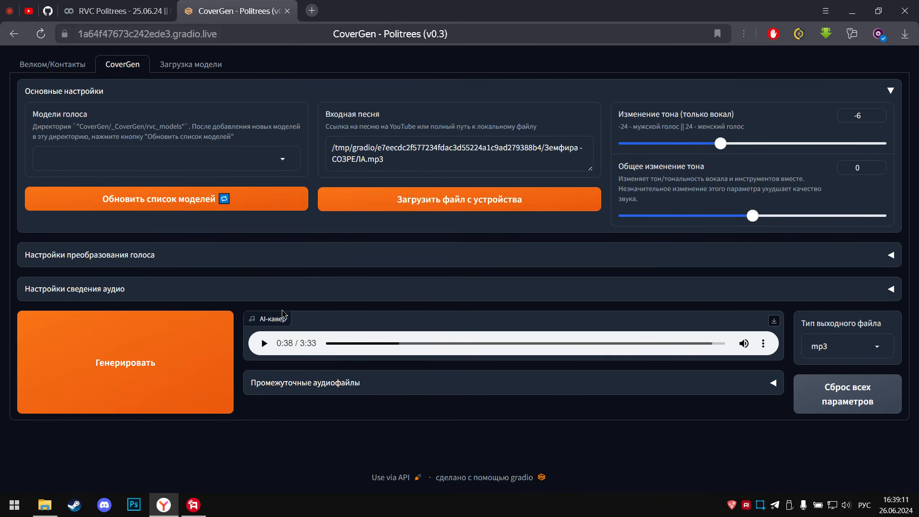